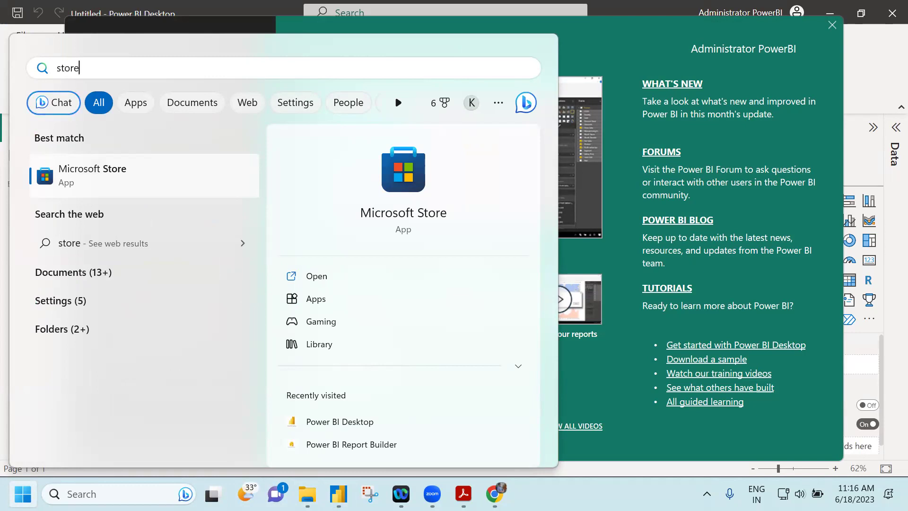
Open Microsoft Store, search for "power bi" and view the Power BI Desktop app page.
key(Return)
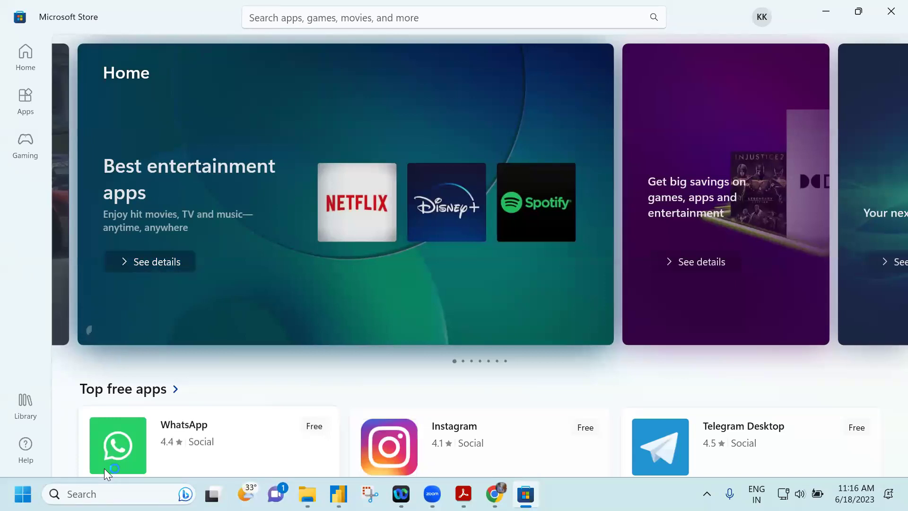
click(257, 19)
text(p)
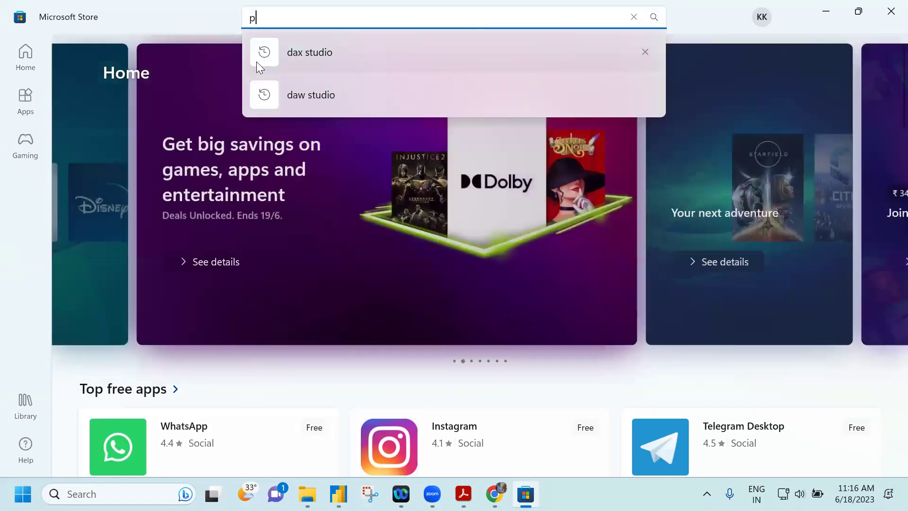
text(ower bi desktop)
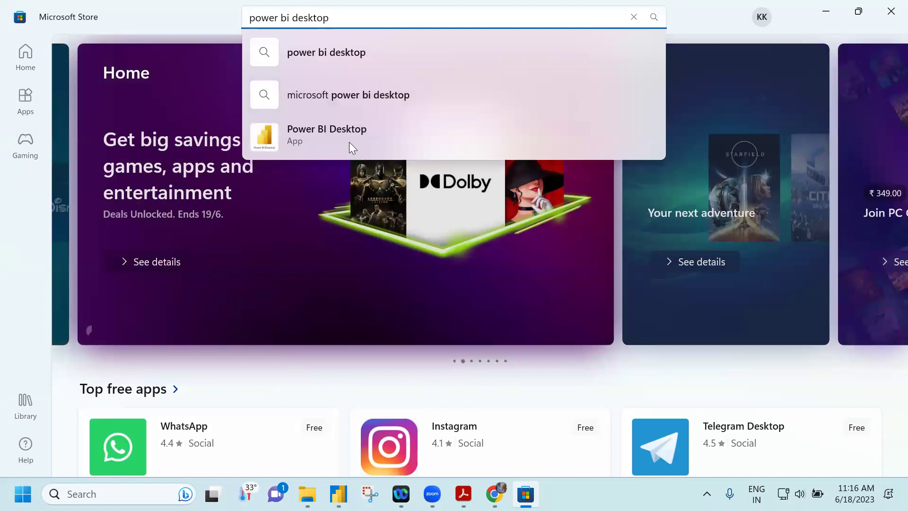
drag(293, 17, 354, 19)
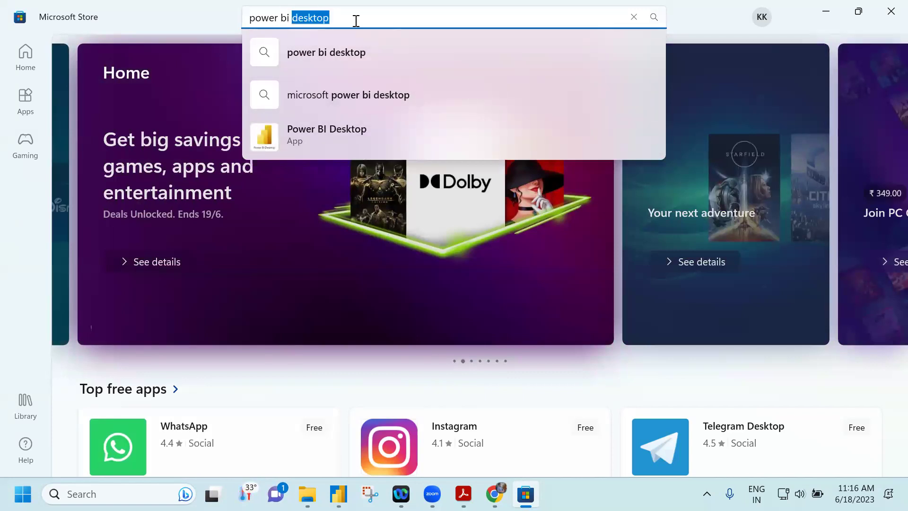
key(BackSpace)
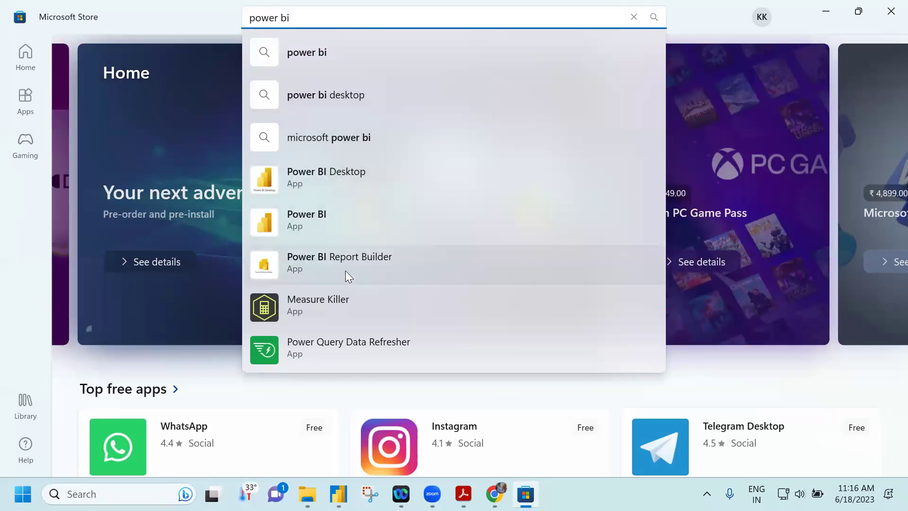
click(322, 188)
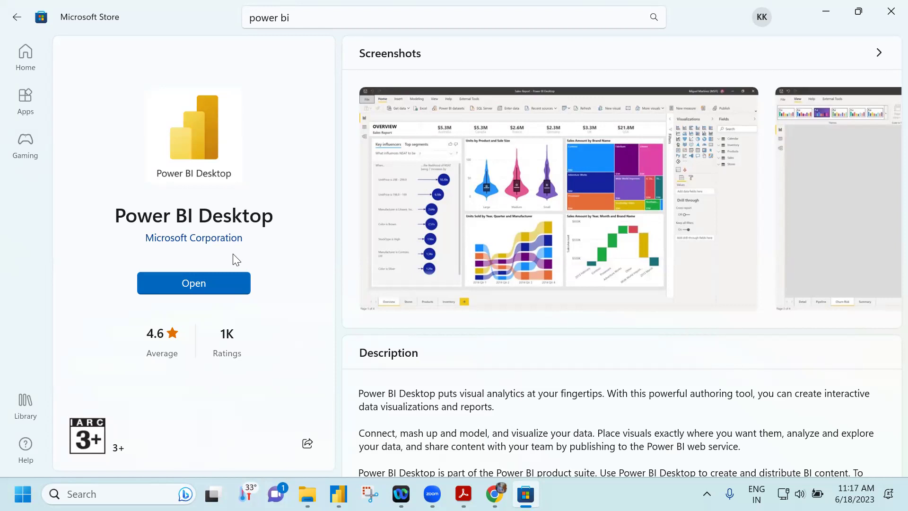
Switch to Power BI Desktop and examine the full list of available data source connectors in Get Data.
click(339, 493)
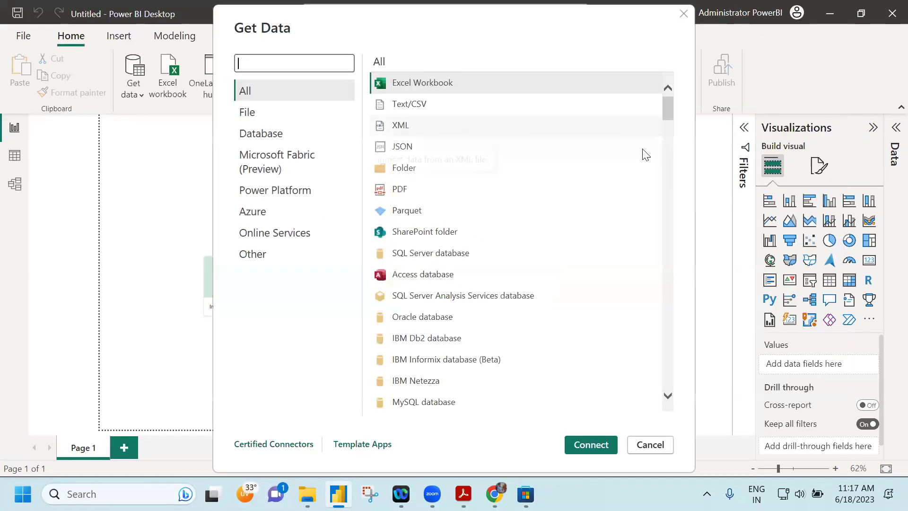
scroll(661, 142, down, 20)
scroll(661, 370, down, 5)
scroll(665, 197, up, 20)
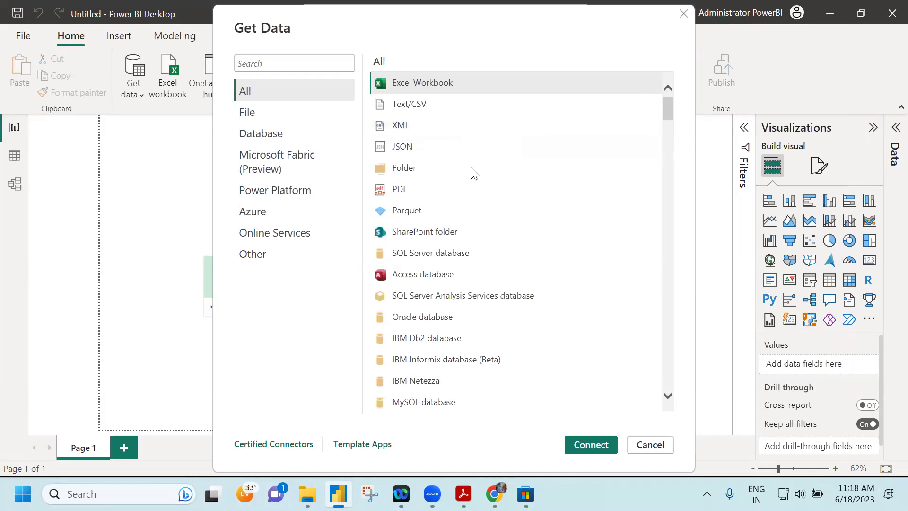
scroll(472, 173, down, 2)
scroll(468, 240, down, 2)
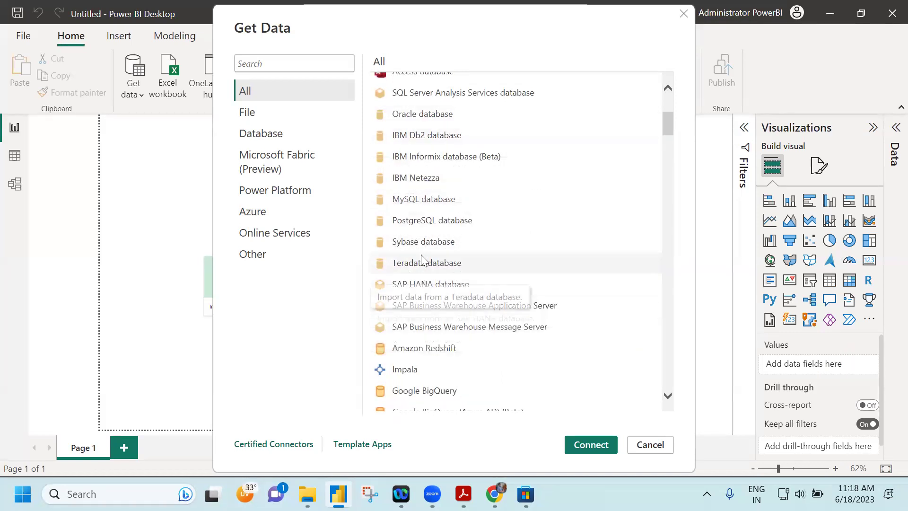
scroll(422, 280, down, 4)
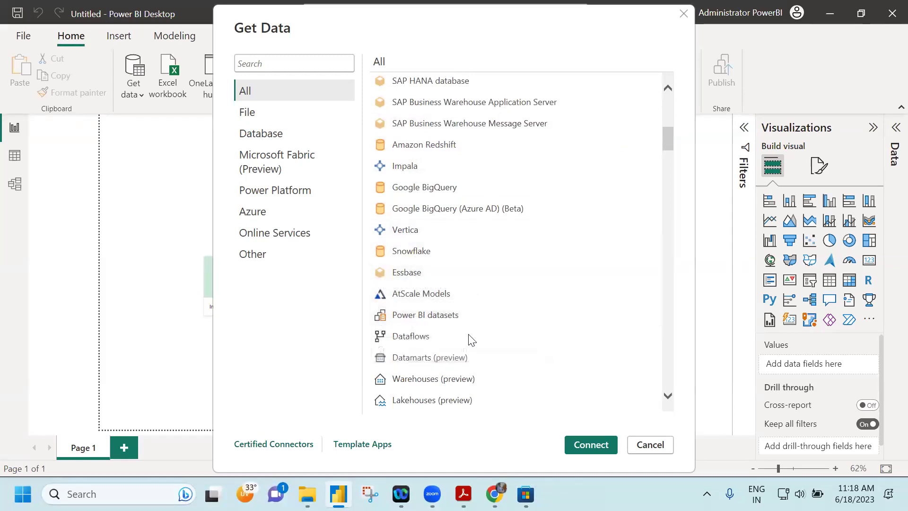
scroll(472, 328, up, 3)
scroll(476, 330, down, 4)
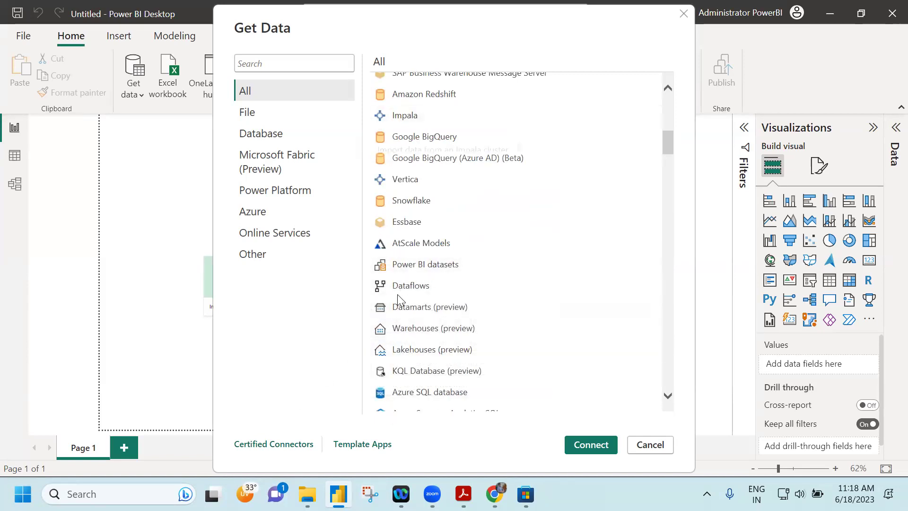
scroll(395, 305, up, 9)
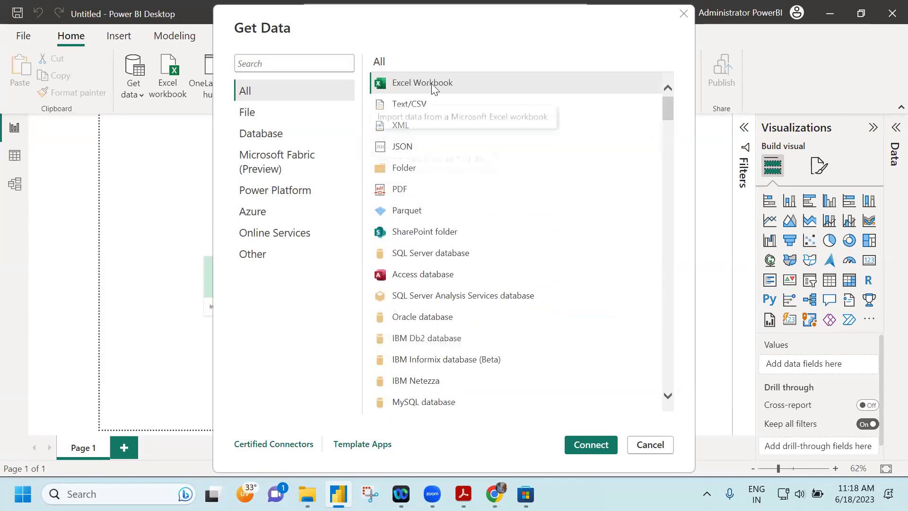
Choose the Web connector from the Other category and start connecting to it.
click(268, 255)
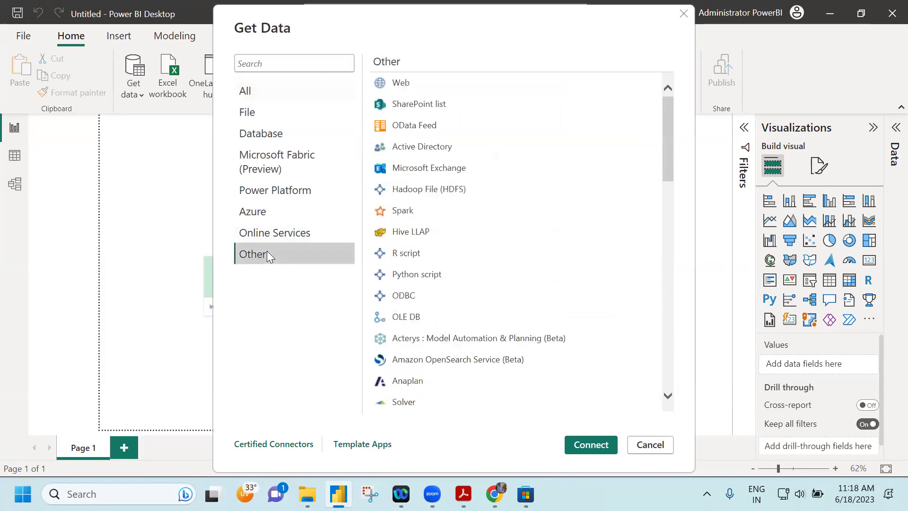
click(411, 89)
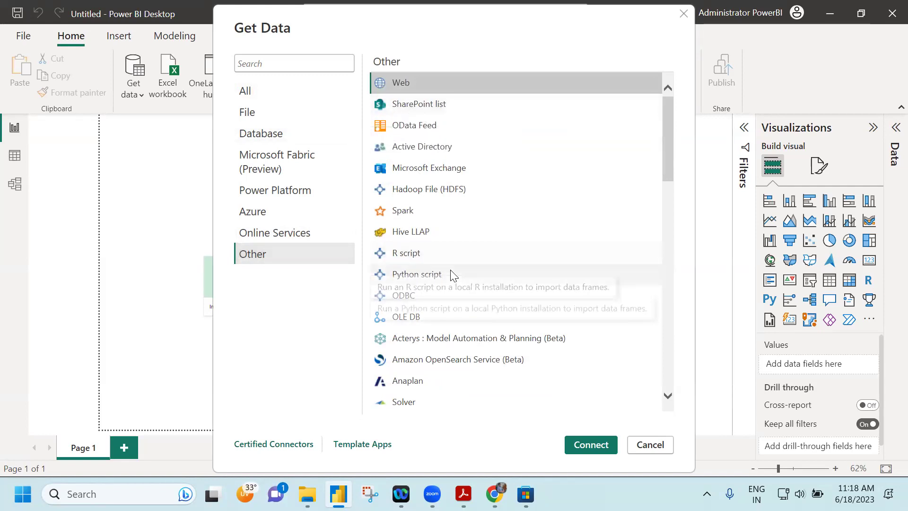
scroll(507, 286, down, 2)
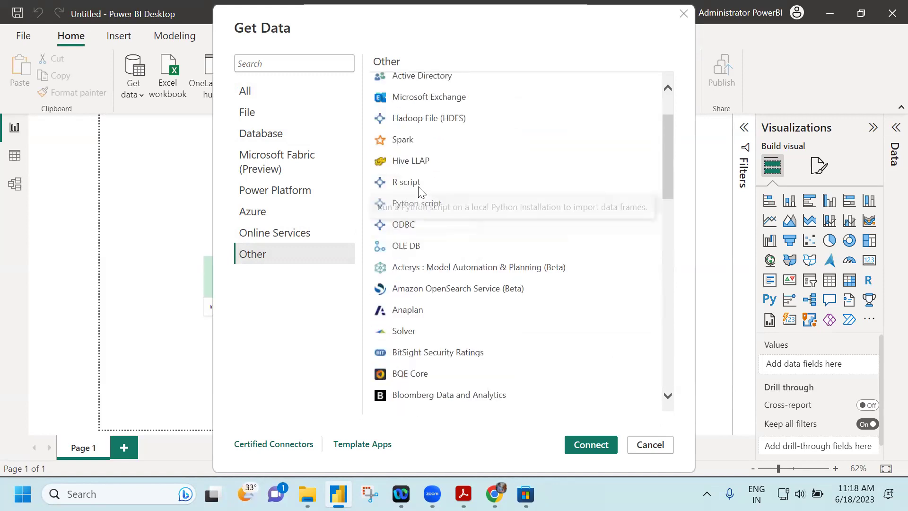
scroll(419, 201, up, 3)
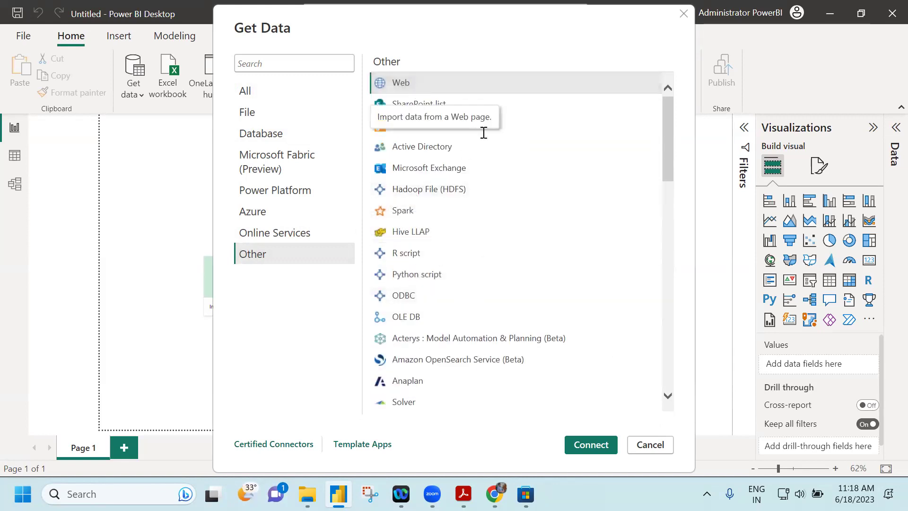
click(589, 446)
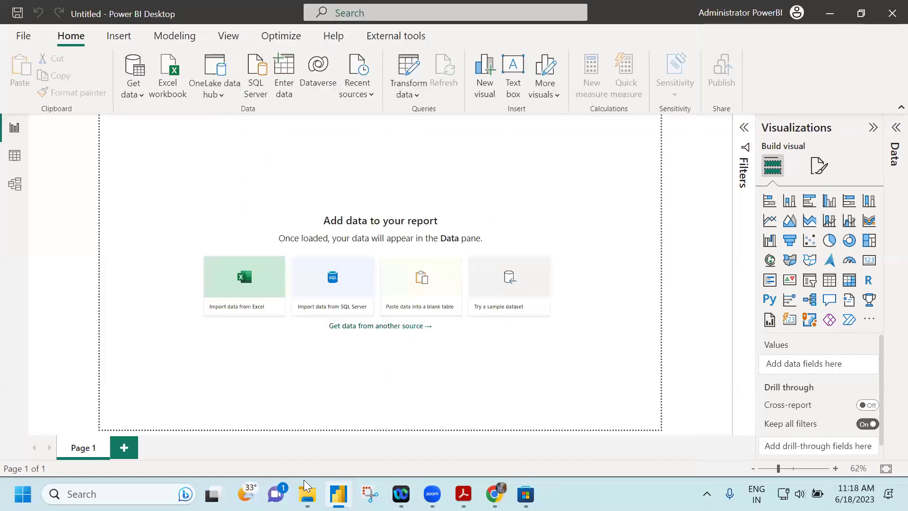
In File Explorer, open 10_Webpage Data URL.txt from the Data Sources folder and copy the WHO COVID-19 global data CSV link.
mouse_move(307, 494)
click(351, 424)
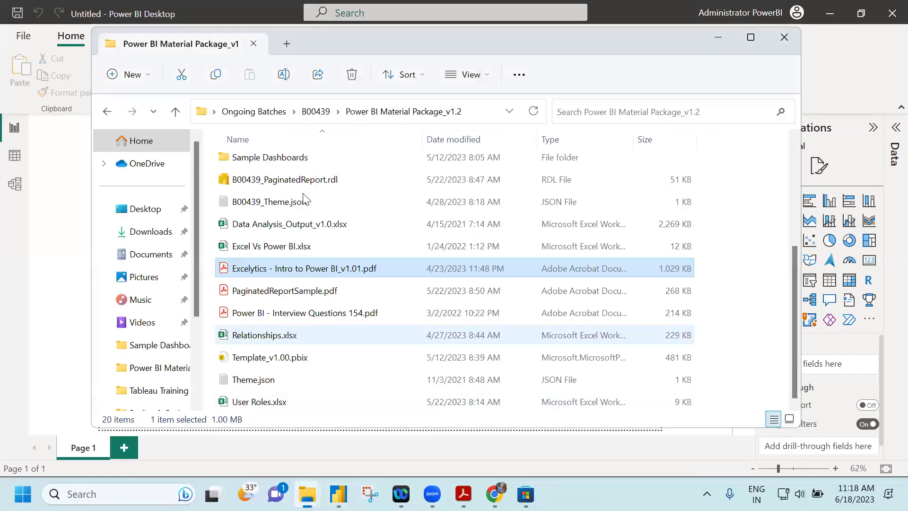
double_click(276, 187)
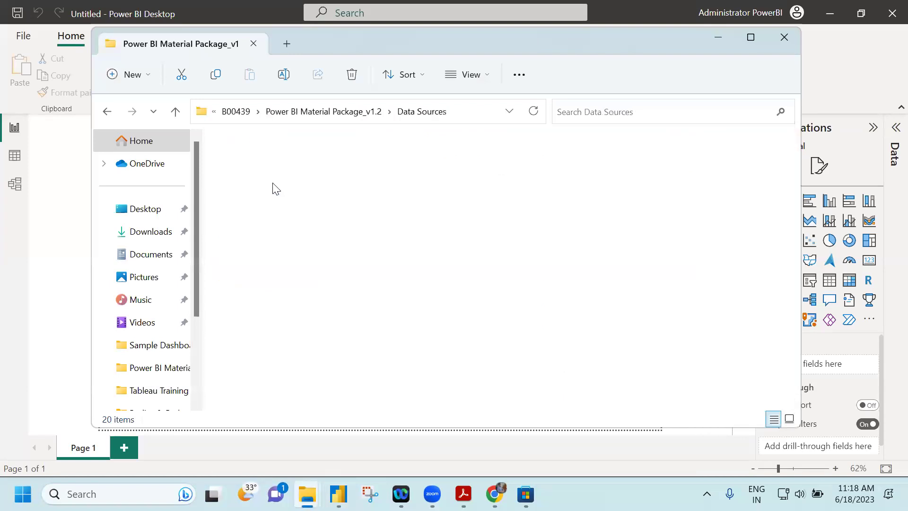
scroll(298, 378, down, 2)
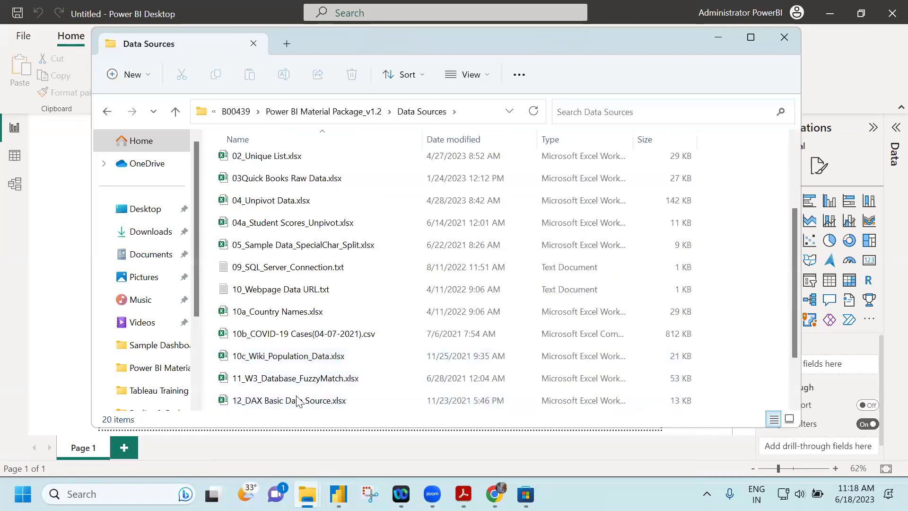
double_click(315, 291)
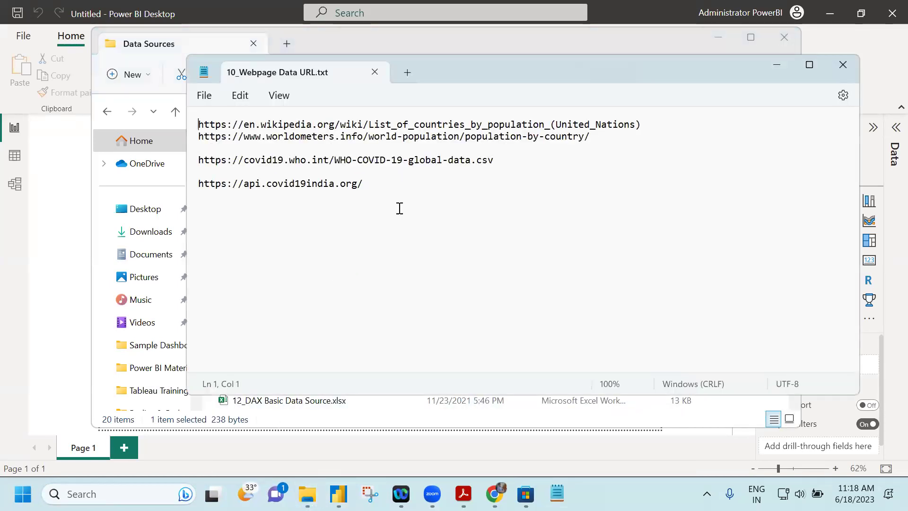
drag(368, 157, 195, 160)
key(ctrl+c)
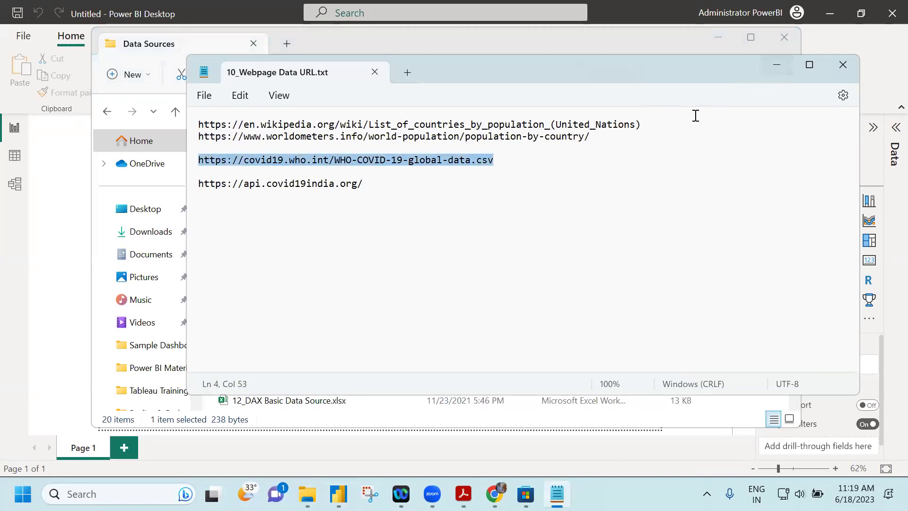
click(663, 45)
click(307, 493)
click(308, 247)
key(ctrl+v)
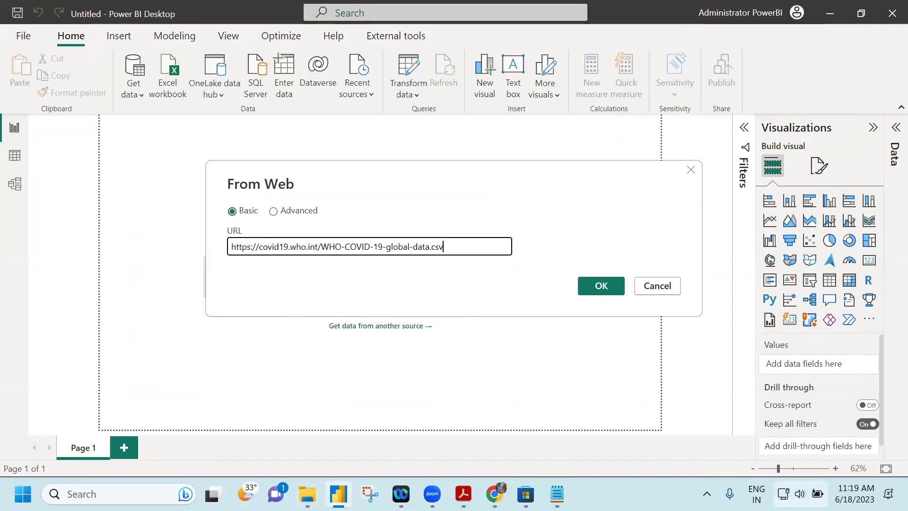
click(596, 288)
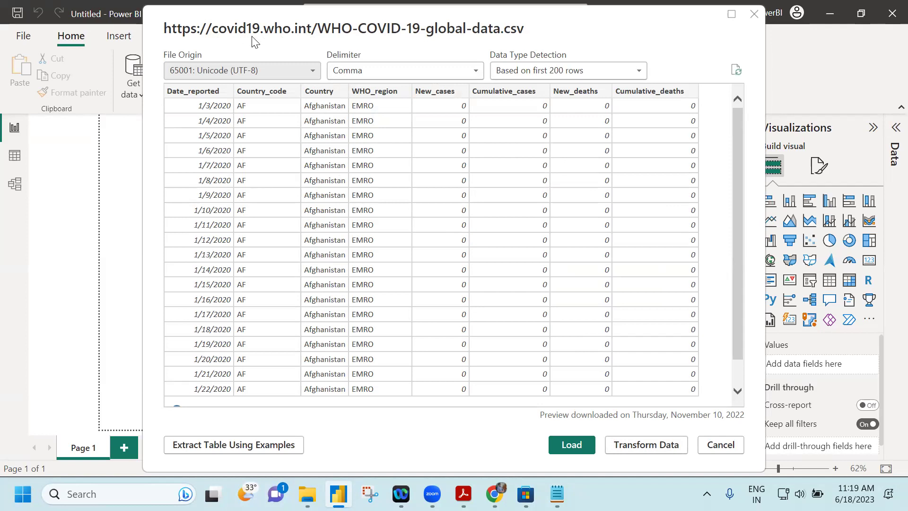
click(566, 443)
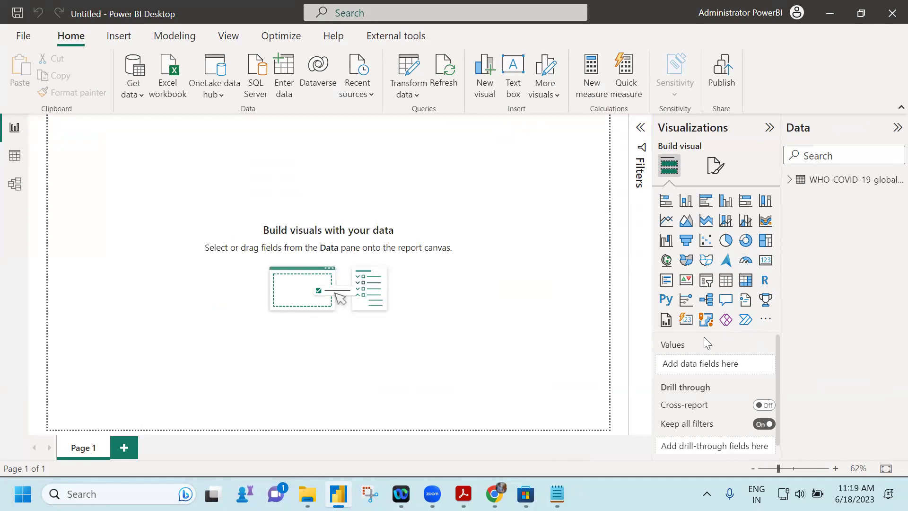
Add a large line chart of New_cases by Date_reported, using the plain date instead of the date hierarchy.
click(665, 221)
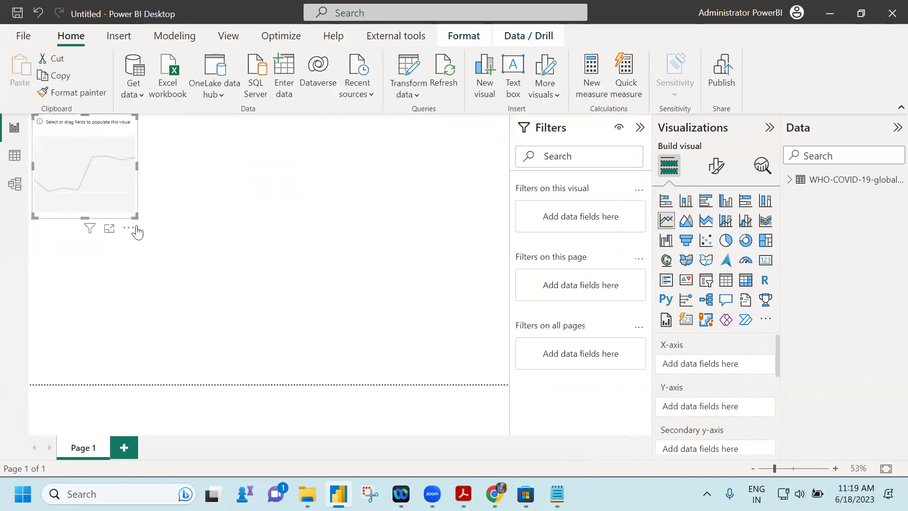
drag(134, 216, 421, 406)
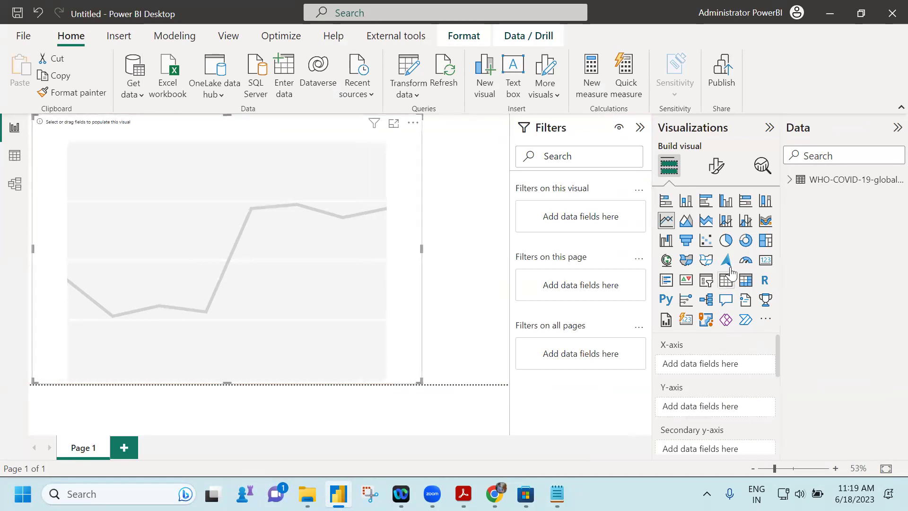
click(790, 179)
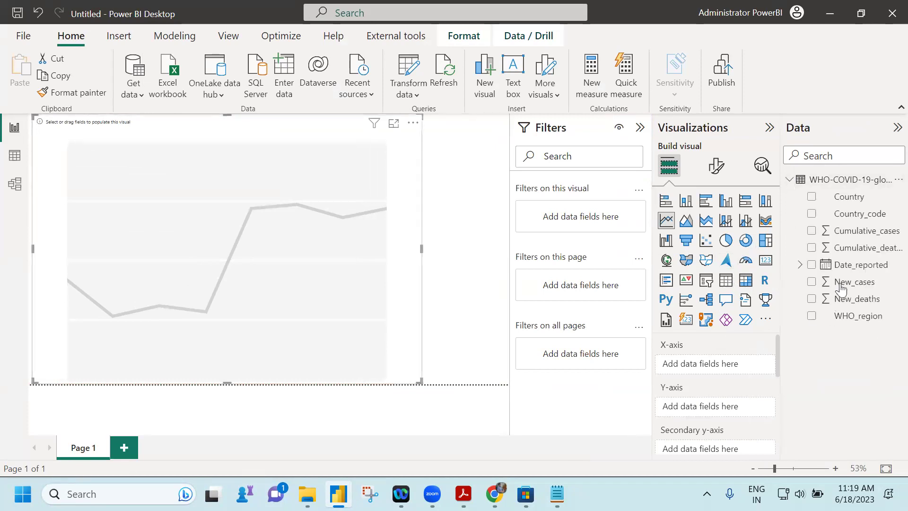
click(811, 265)
click(811, 281)
click(756, 364)
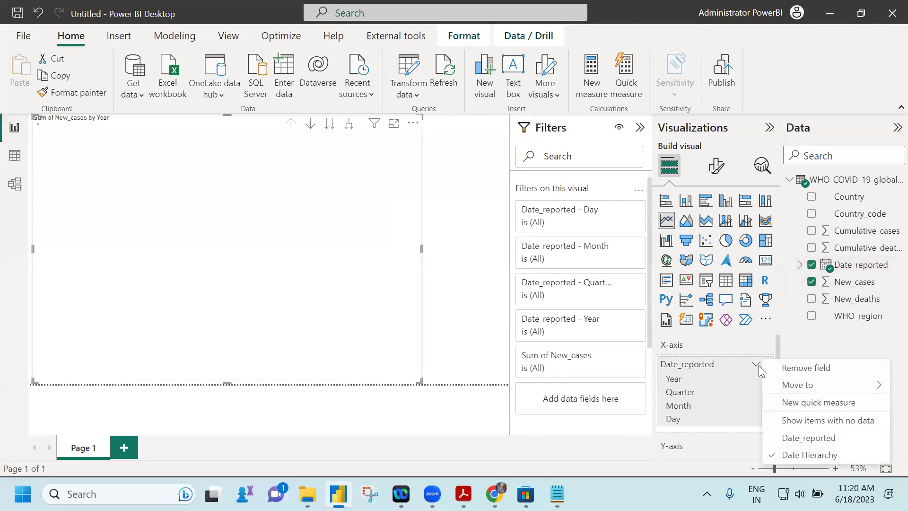
click(804, 438)
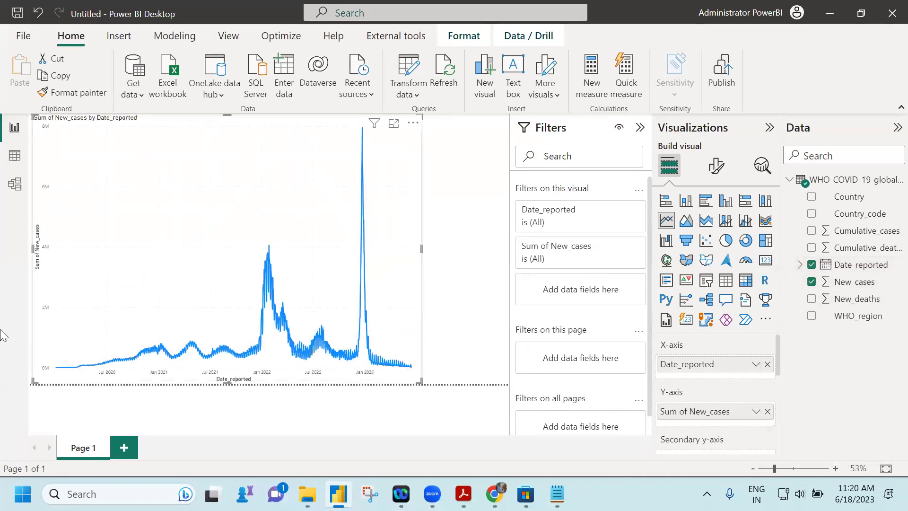
click(468, 236)
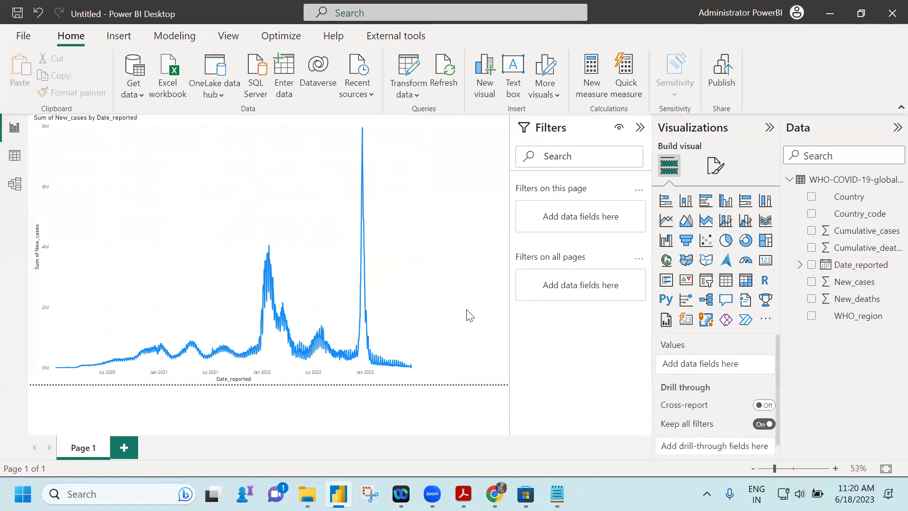
Add a slicer for the Country field beside the line chart.
click(706, 280)
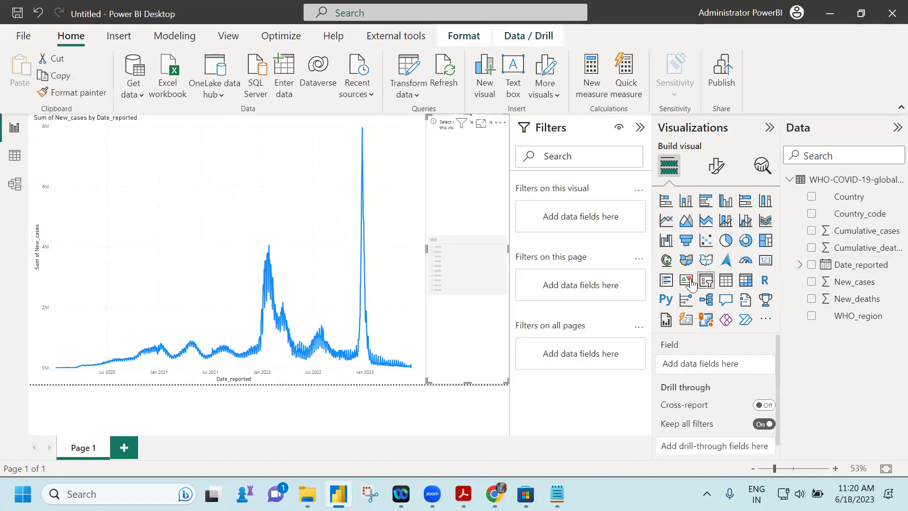
click(812, 196)
click(641, 125)
Filter the line chart to India with the Country slicer.
scroll(445, 291, down, 10)
scroll(445, 291, down, 15)
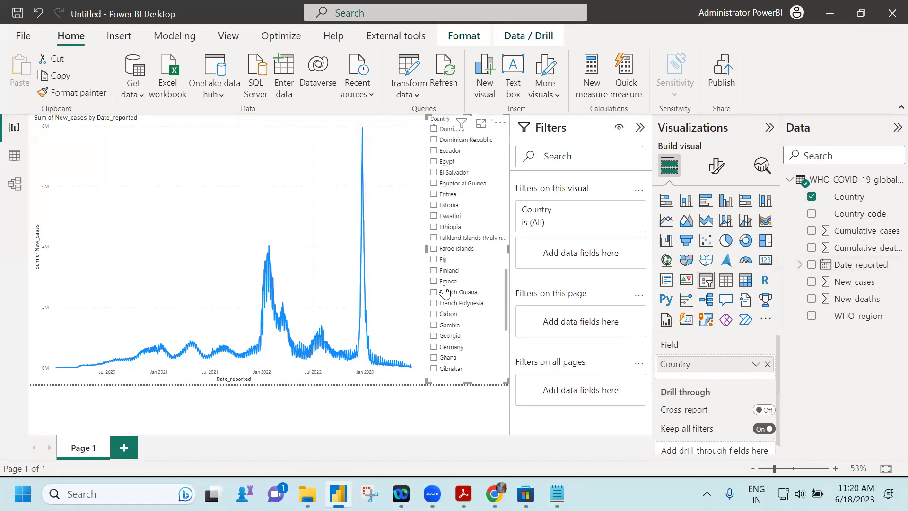
scroll(445, 291, down, 4)
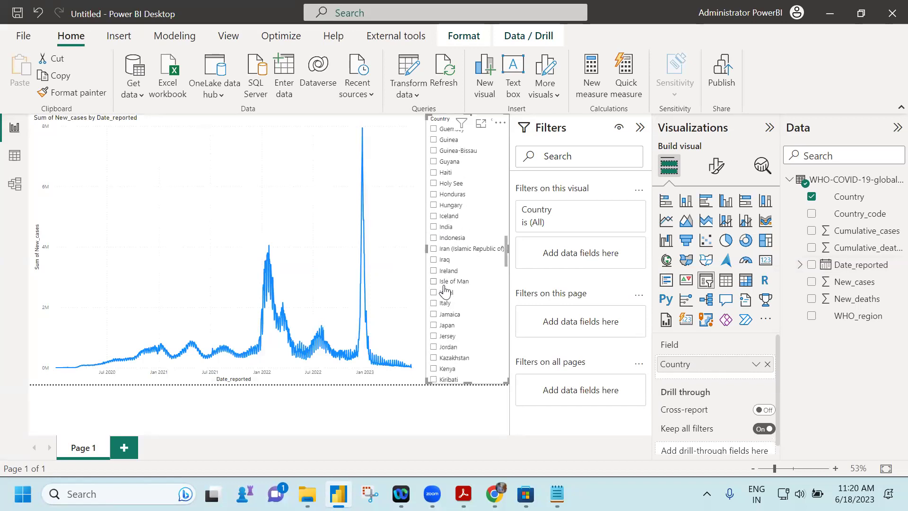
click(434, 227)
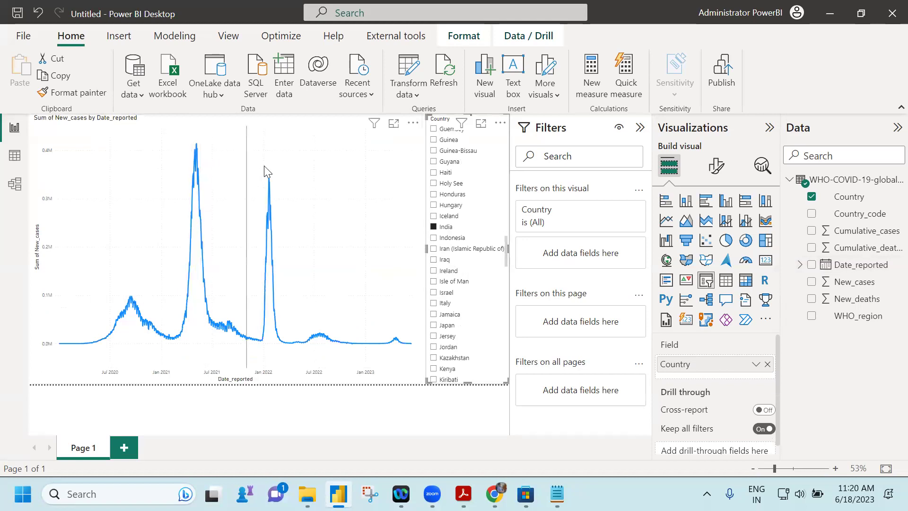
Add a second report page with a page-filling map of New_cases by Country, using WHO_region as the legend.
mouse_move(269, 177)
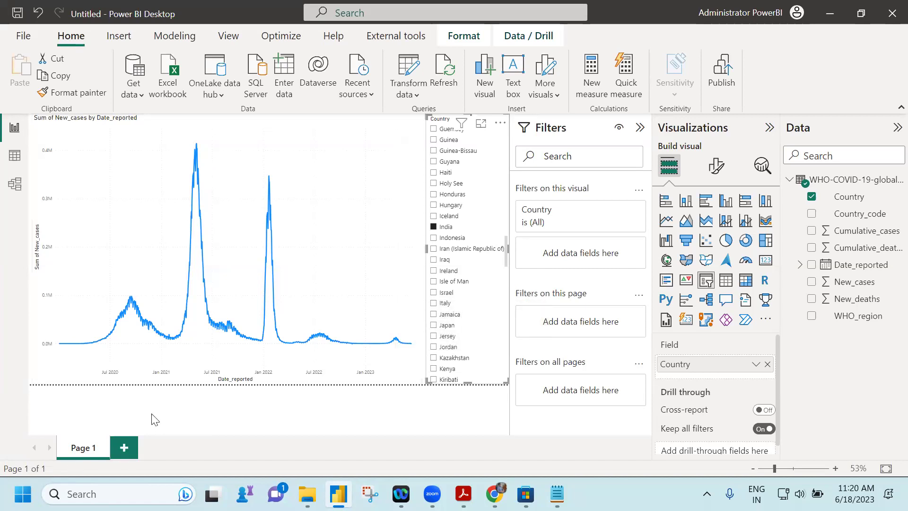
click(124, 447)
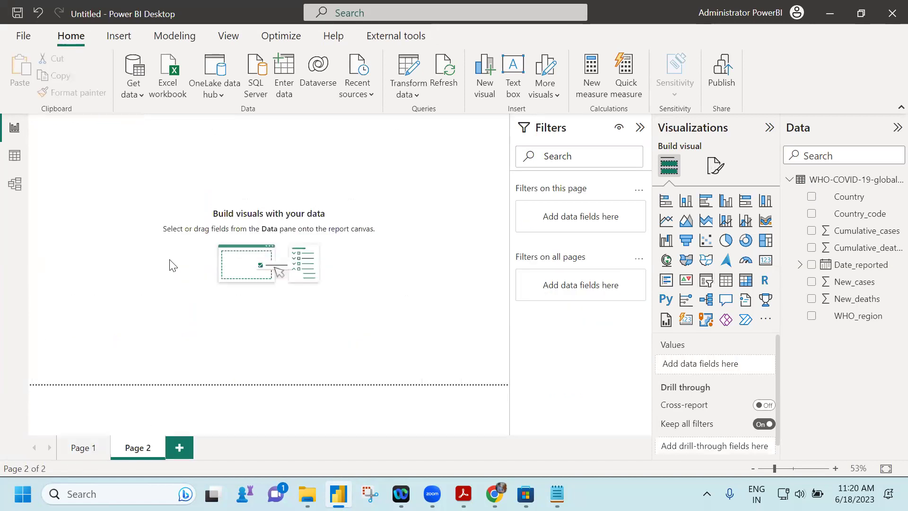
click(666, 260)
drag(137, 217, 487, 398)
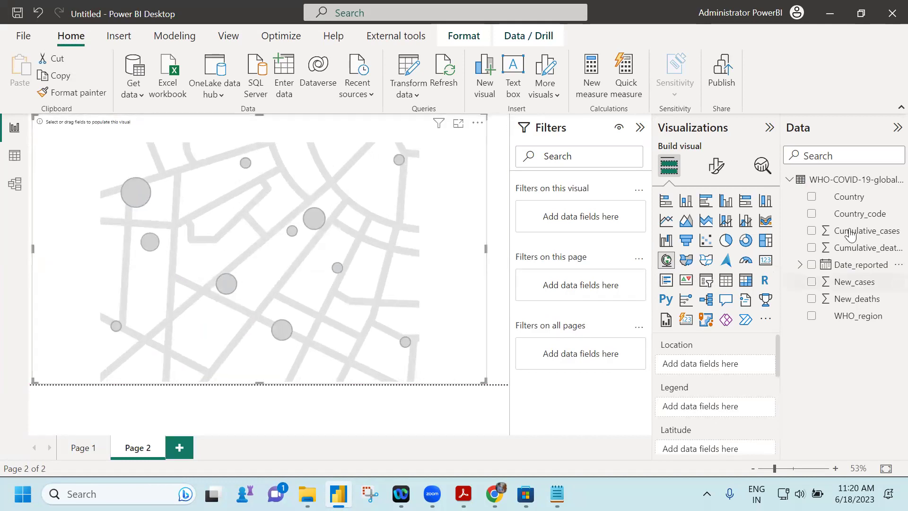
click(811, 198)
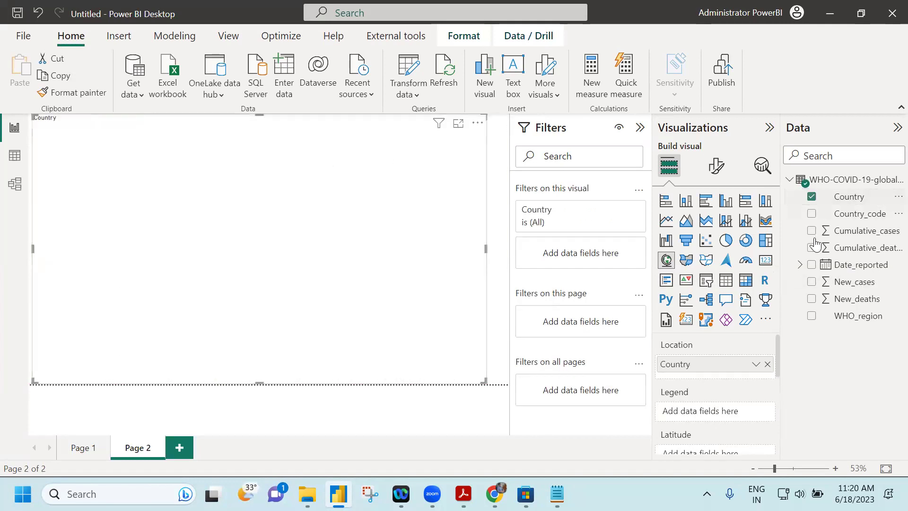
click(811, 283)
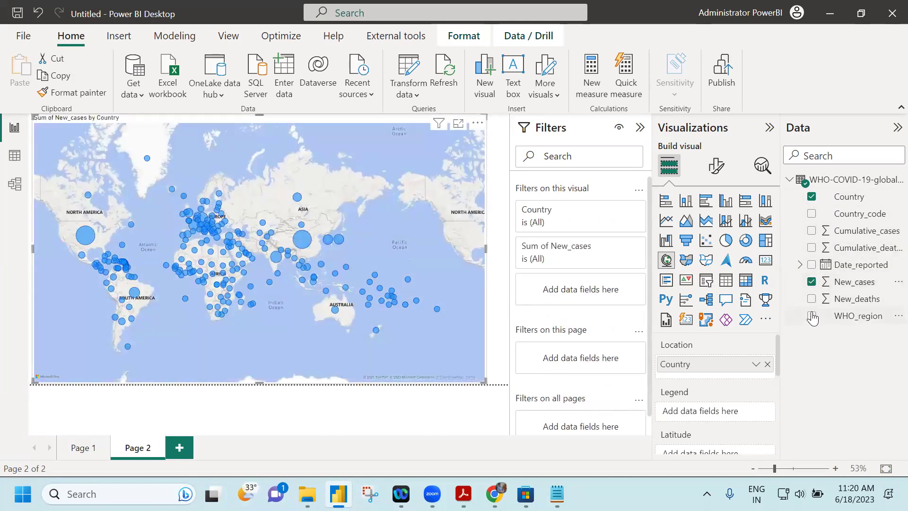
click(812, 316)
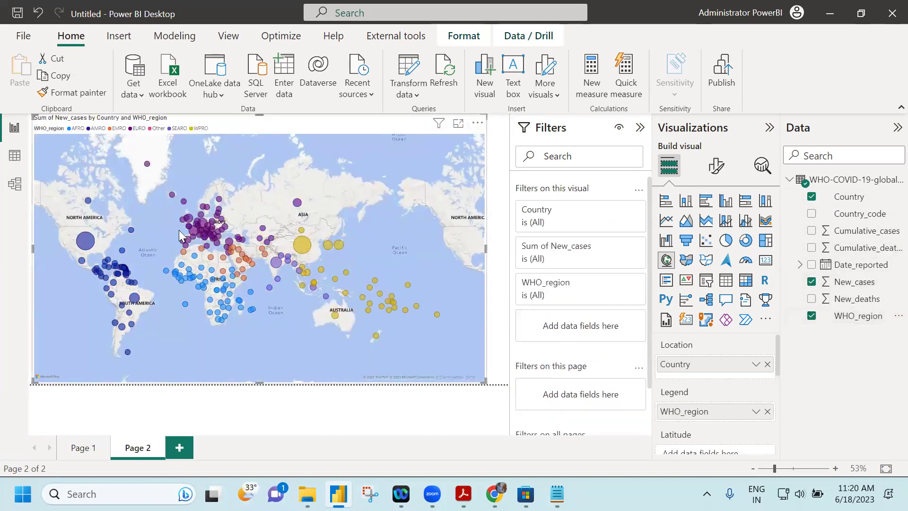
Examine the country bubbles over Europe on the map at close range and return to the world view.
scroll(206, 242, up, 2)
scroll(206, 241, up, 3)
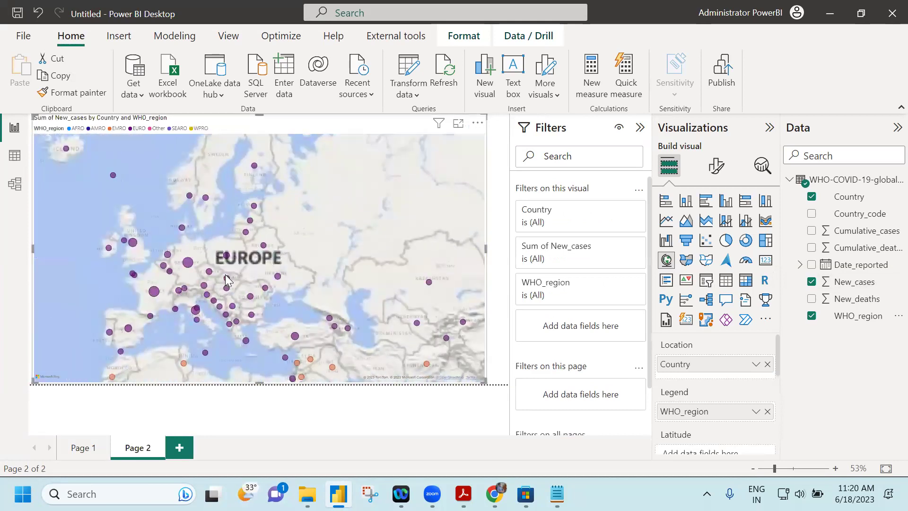
drag(304, 274, 268, 242)
scroll(268, 243, down, 5)
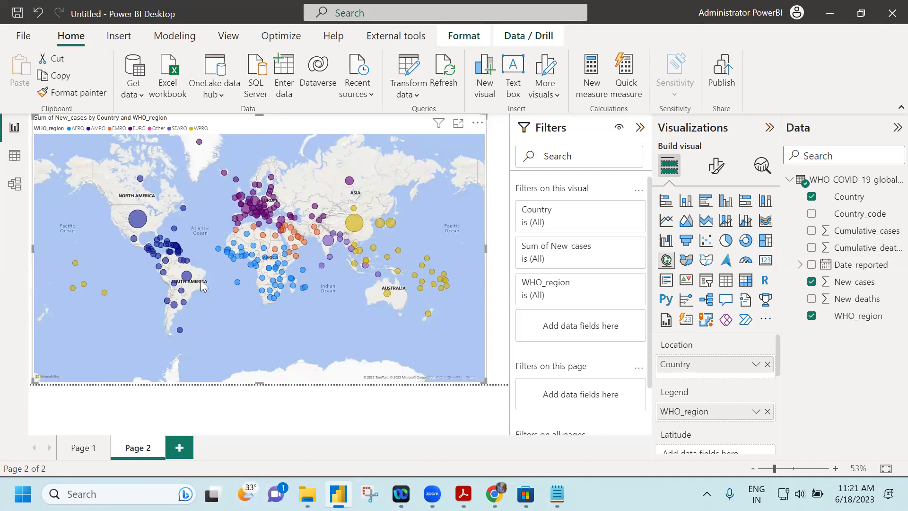
On a new third page, ask a Q&A visual for "total cases" and convert the answer to a standard card in the page's upper-left corner.
click(179, 447)
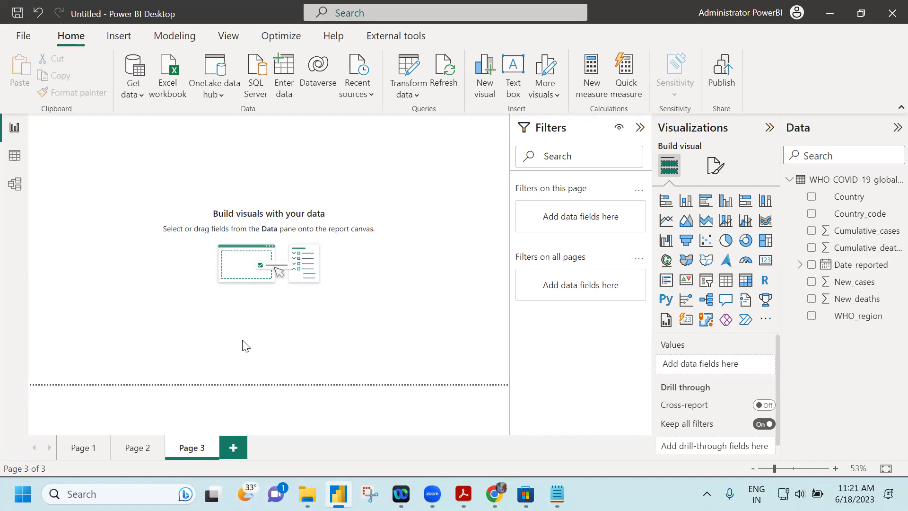
double_click(247, 190)
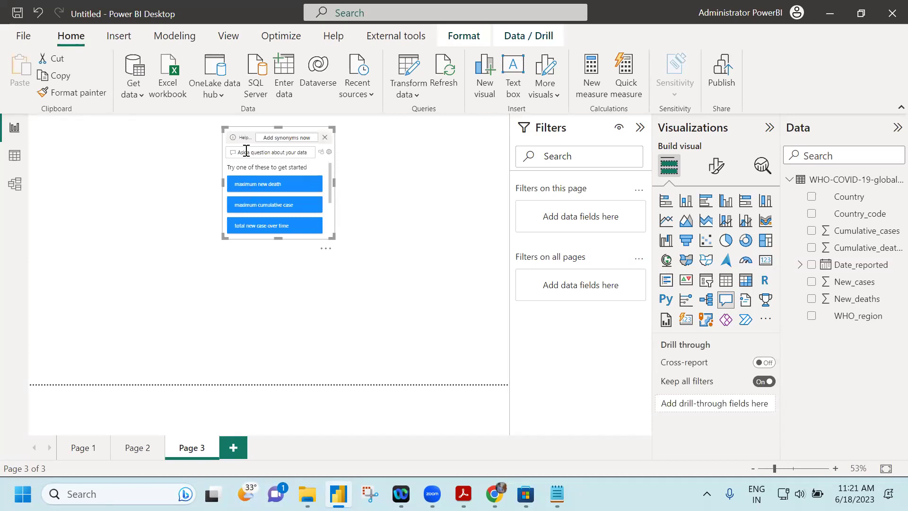
text(total cases)
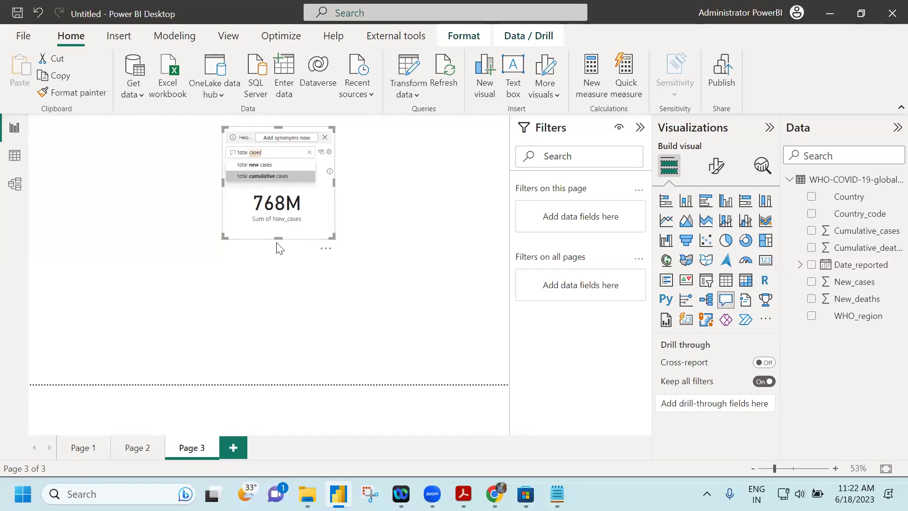
drag(237, 219, 90, 229)
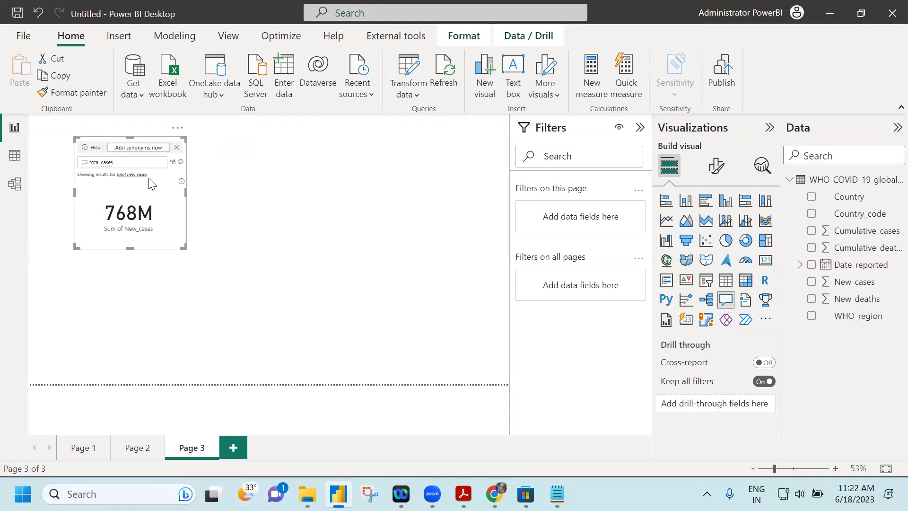
click(173, 164)
drag(133, 245, 95, 172)
click(286, 209)
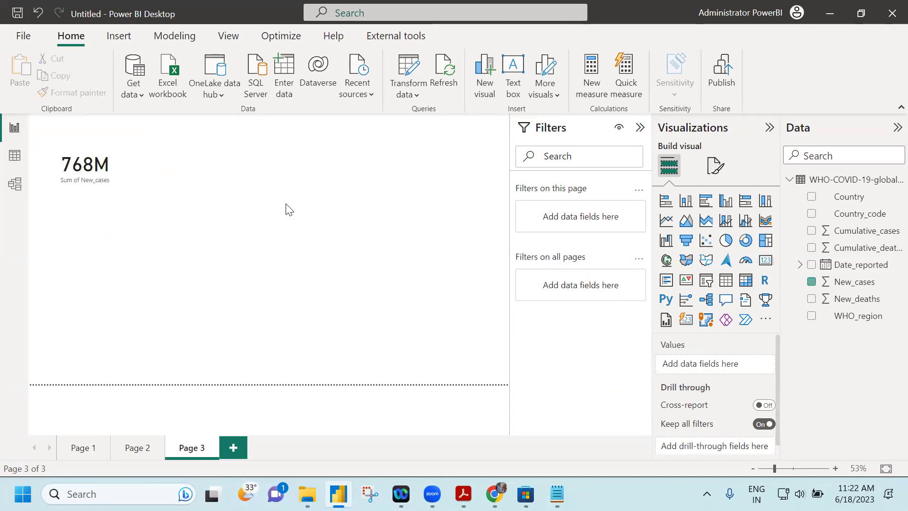
Ask a new Q&A visual for "total new death", shrink its height, convert it to a standard card and place it beside the cases card.
double_click(286, 208)
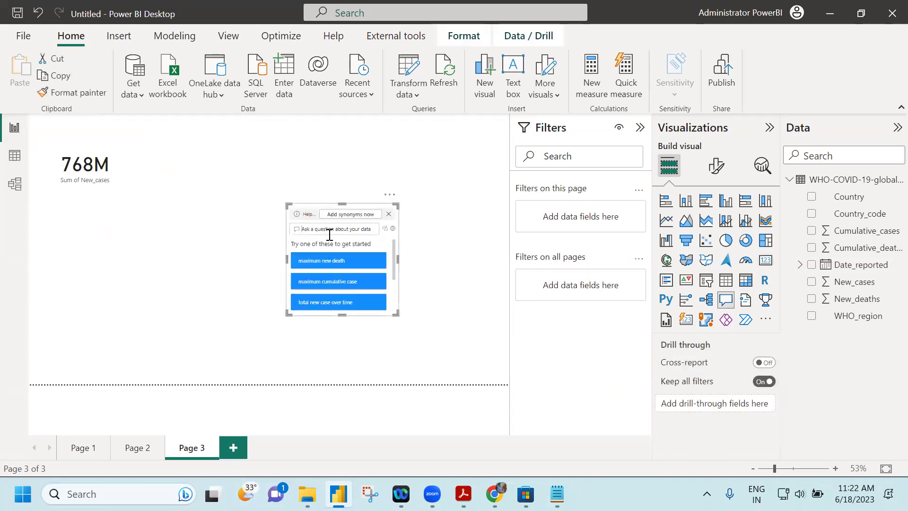
text(total dea)
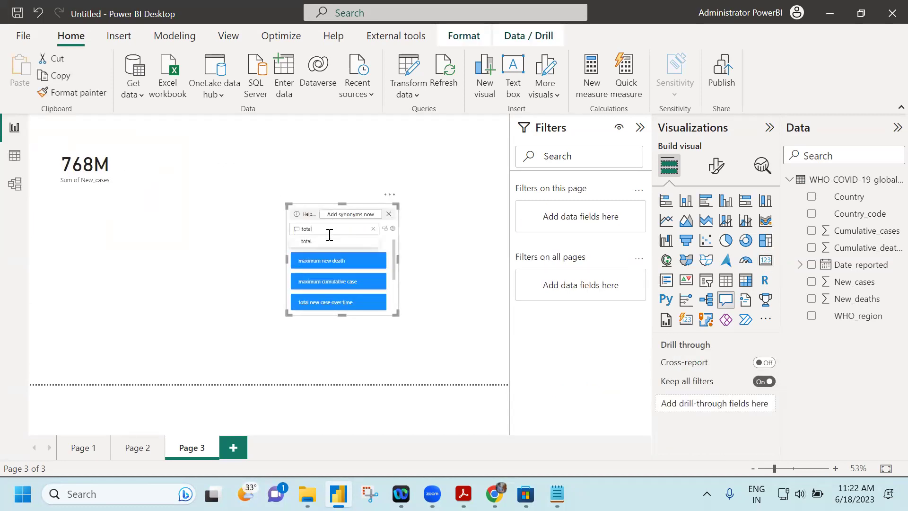
click(321, 242)
drag(342, 315, 343, 267)
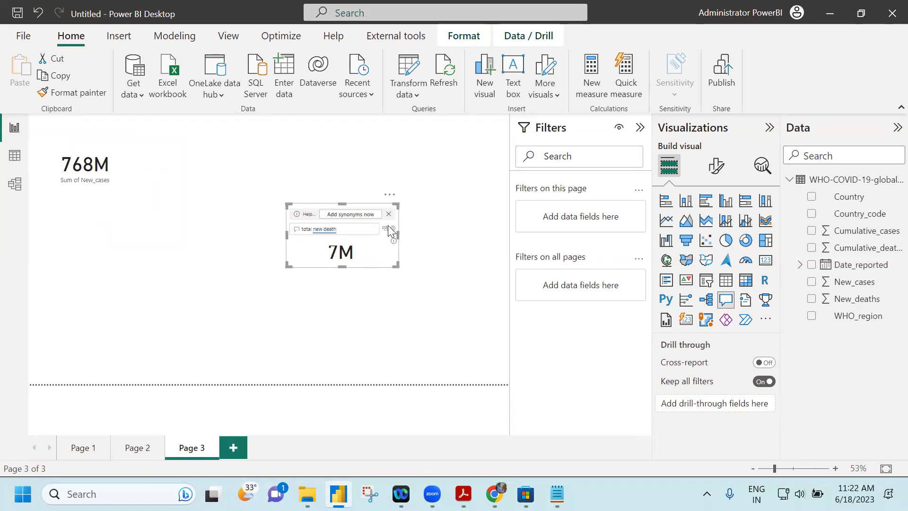
click(385, 229)
drag(358, 196, 199, 198)
Add another Q&A visual in the empty page area and ask for "total cases by region in a column chart".
double_click(334, 239)
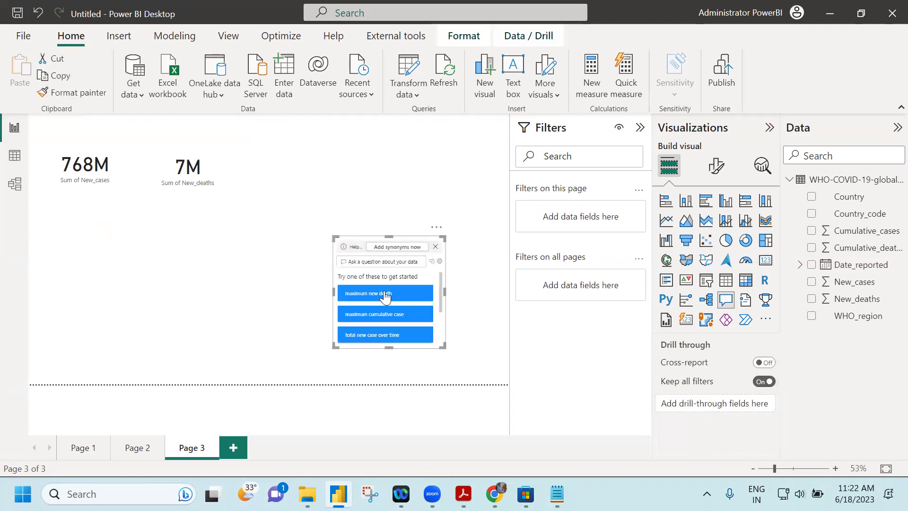
click(367, 261)
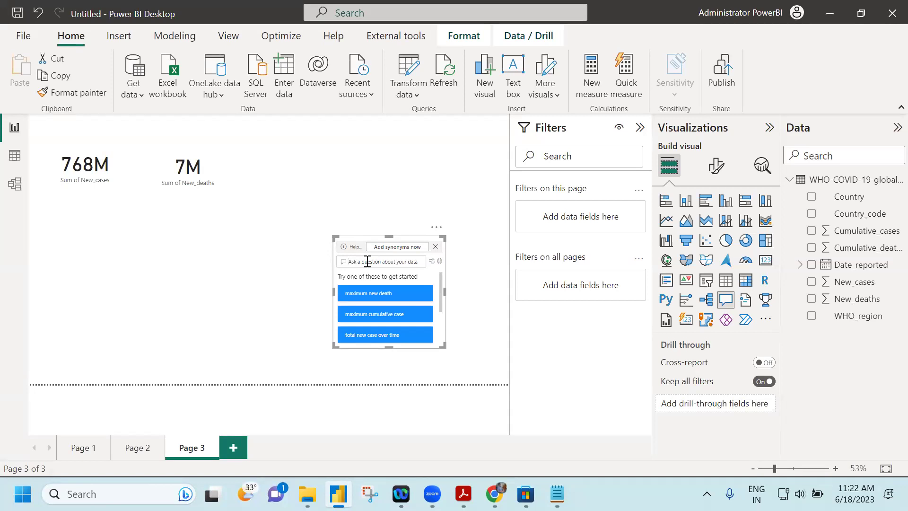
text(total case)
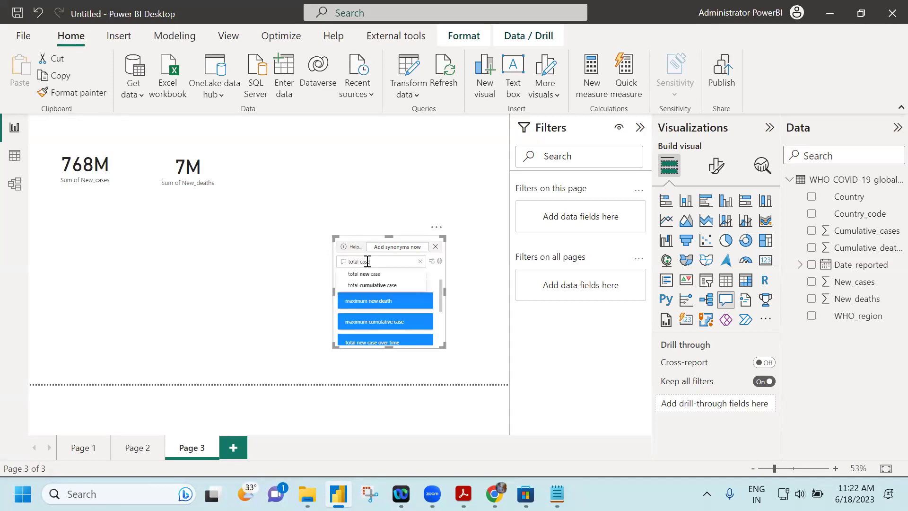
text(s by region)
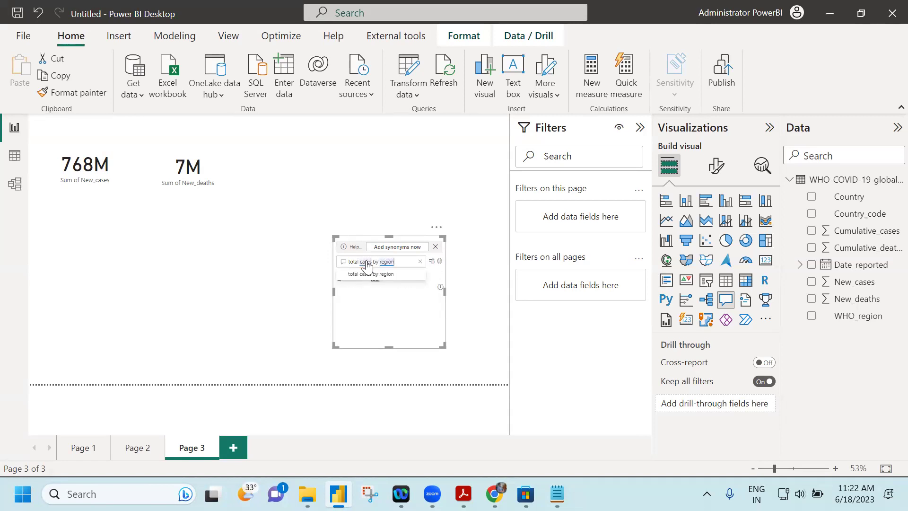
click(388, 265)
text(in)
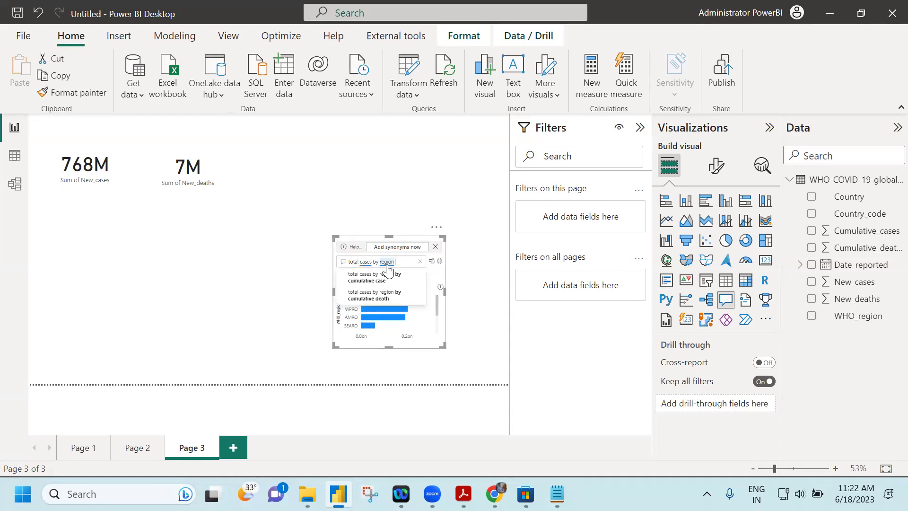
text( a co)
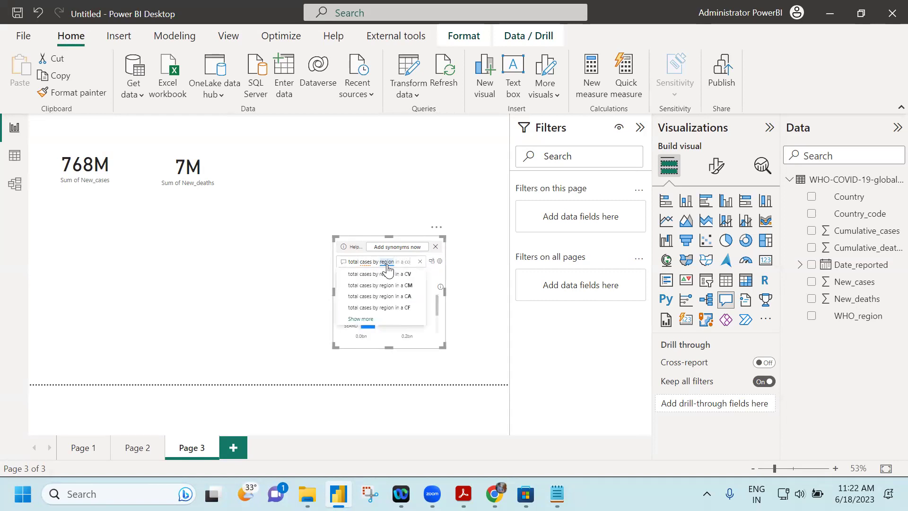
text(lumn chart)
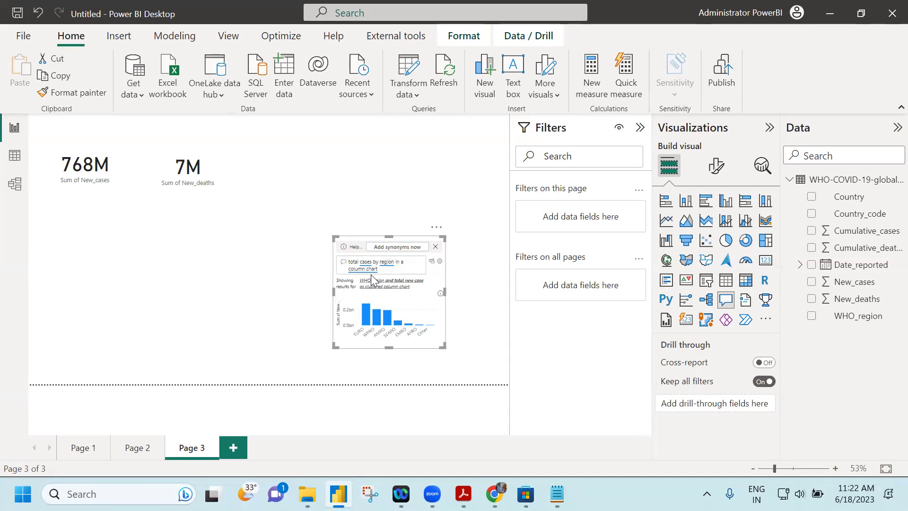
Convert the column chart answer to a standard visual and enlarge it to fill the page area below the two cards.
click(432, 261)
drag(382, 268, 77, 234)
drag(139, 312, 277, 383)
Add a new Q&A visual in the empty area beside the column chart.
double_click(353, 336)
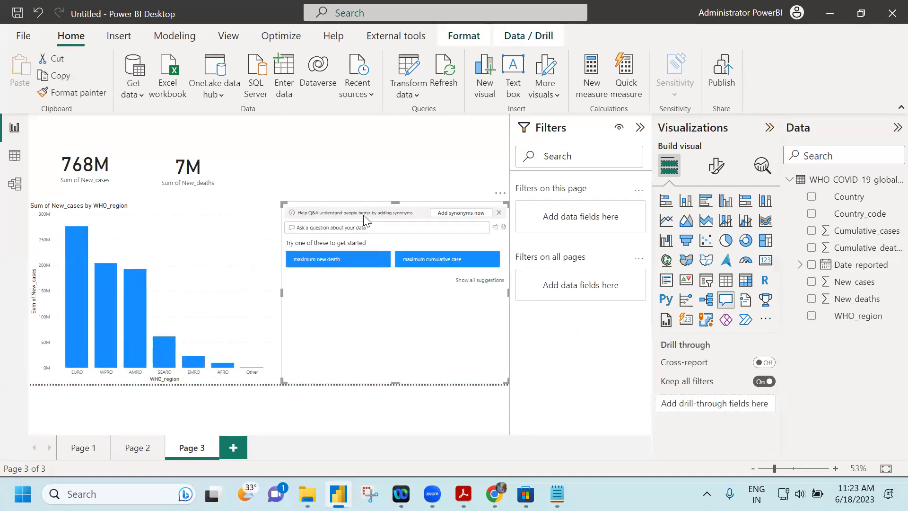
click(359, 230)
Try asking the Q&A visual for a map, rewording the question as "map visual to show total cases", and clear the question.
text(map)
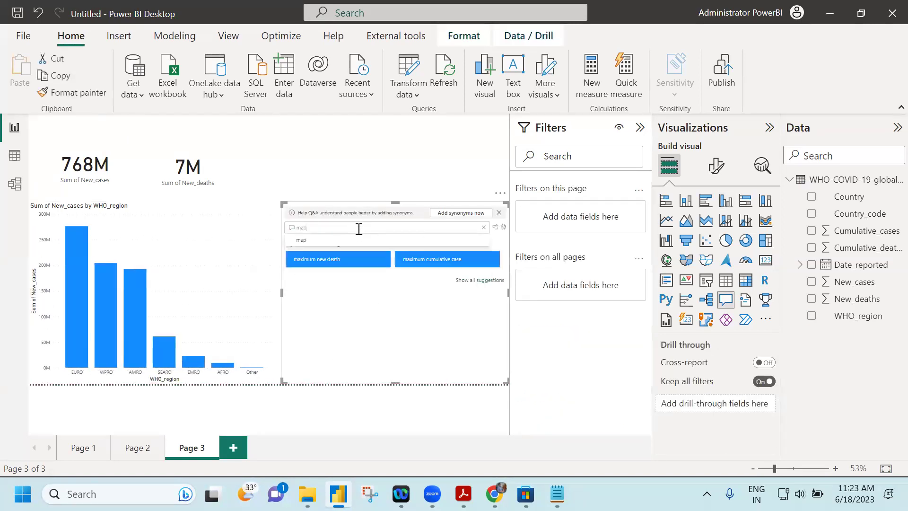
text( chart to)
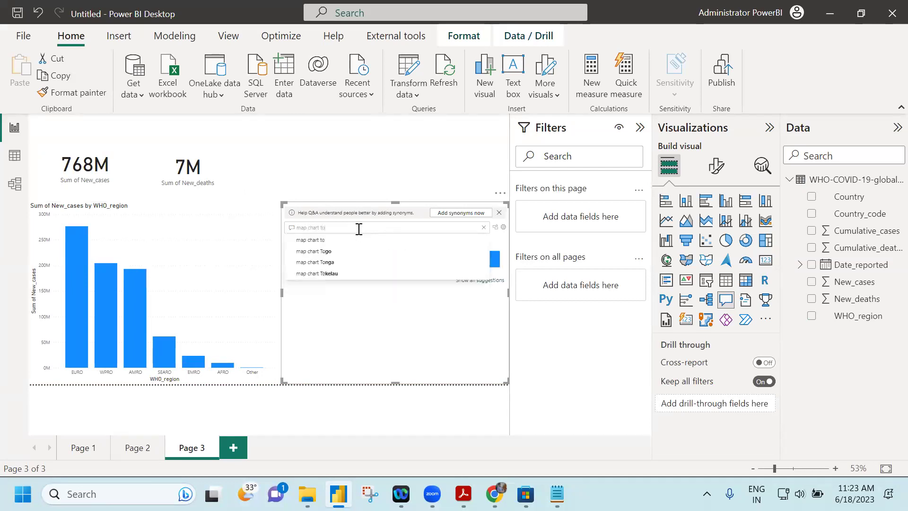
text( show total case)
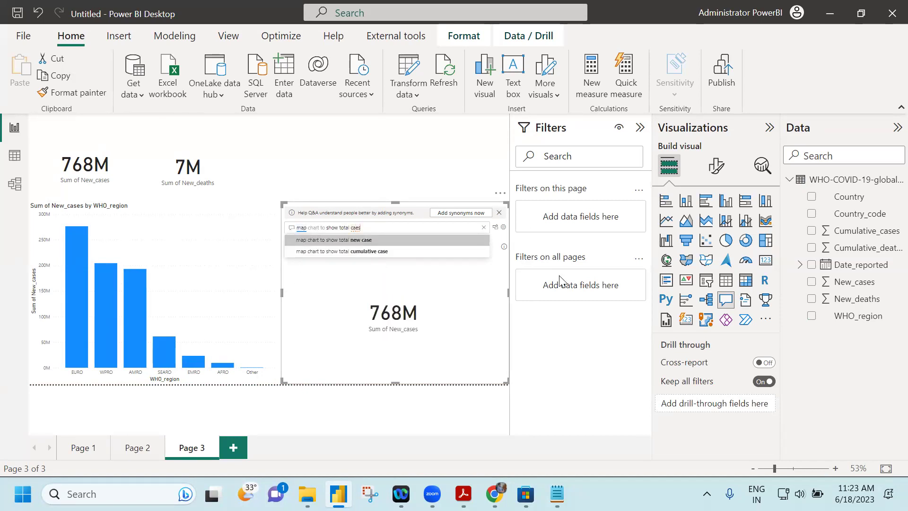
click(322, 228)
key(BackSpace)
key(BackSpace)
key(BackSpace)
key(BackSpace)
text(to)
key(BackSpace)
text(visual)
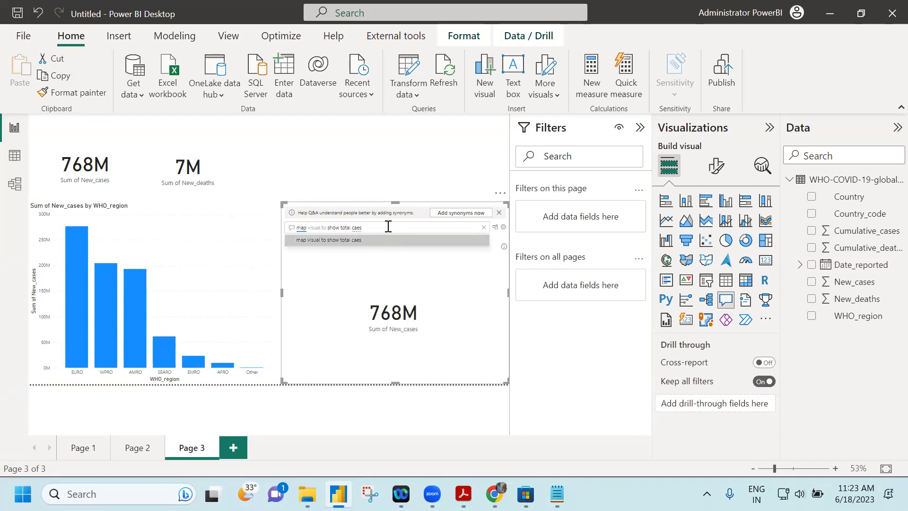
key(BackSpace)
key(BackSpace)
text(ses)
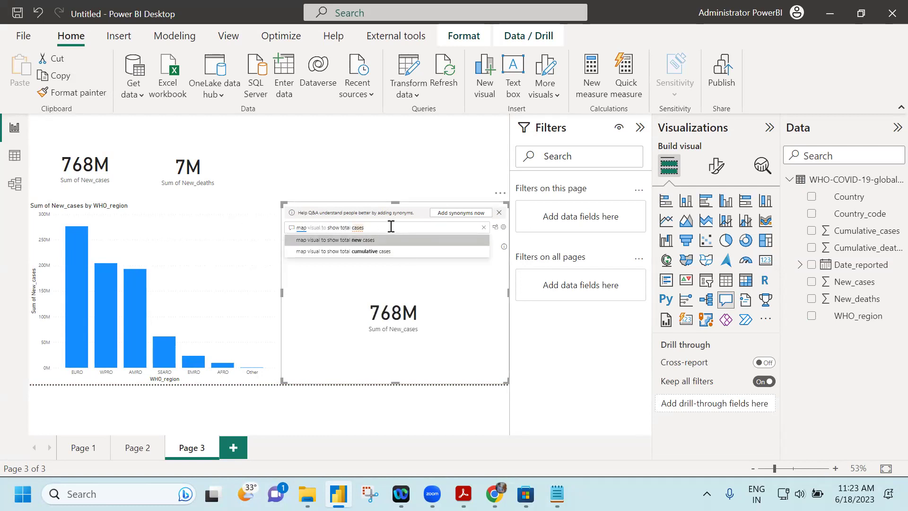
key(BackSpace)
key(BackSpace)
key(BackSpace)
key(BackSpace)
key(BackSpace)
key(BackSpace)
key(BackSpace)
key(BackSpace)
key(BackSpace)
key(BackSpace)
key(BackSpace)
key(BackSpace)
key(BackSpace)
key(BackSpace)
key(BackSpace)
key(BackSpace)
key(BackSpace)
key(BackSpace)
key(BackSpace)
key(BackSpace)
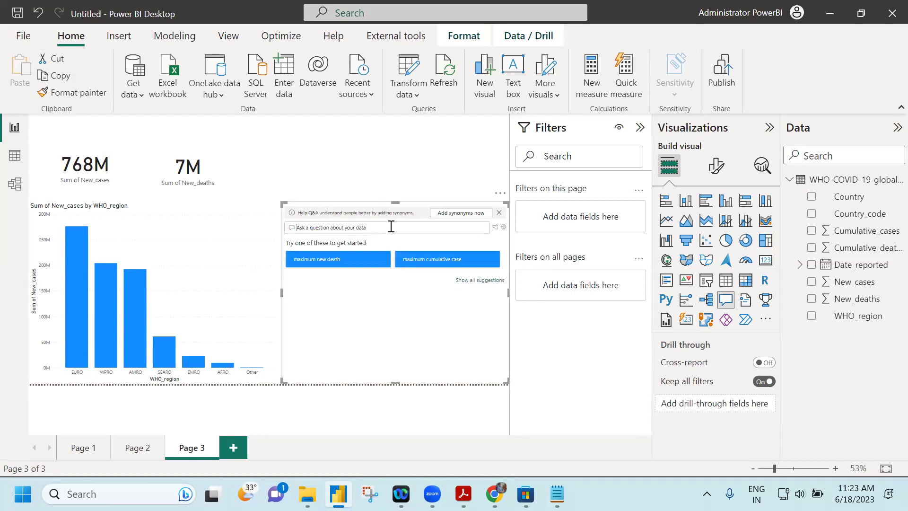
Ask the Q&A visual beside the column chart for "pie chart total cases by region".
text(pie ch)
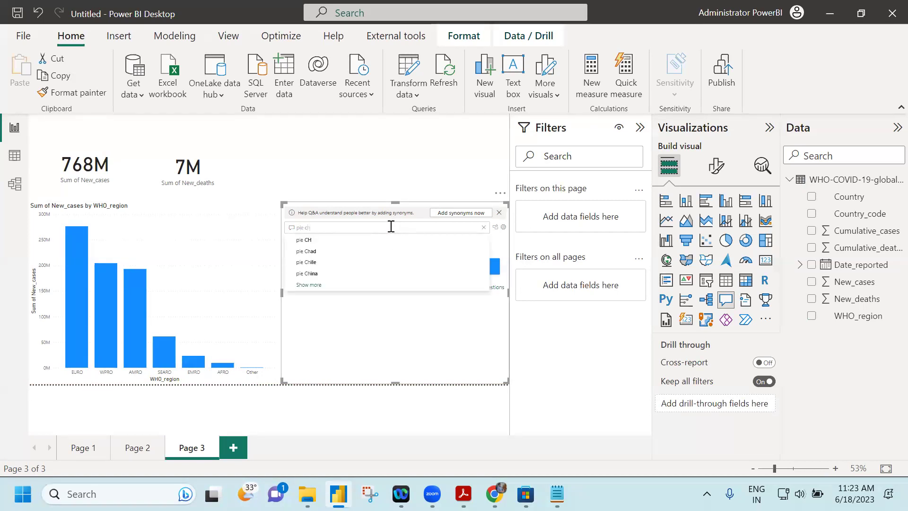
text(art)
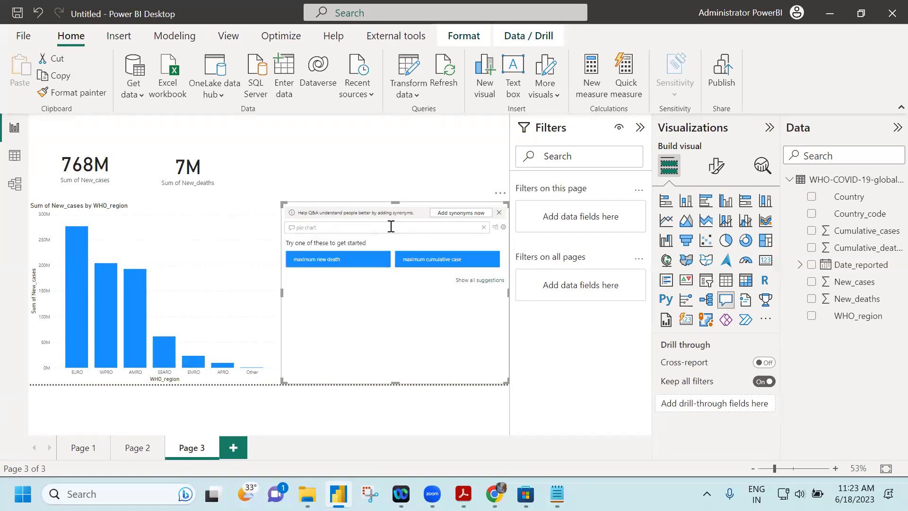
text( tota)
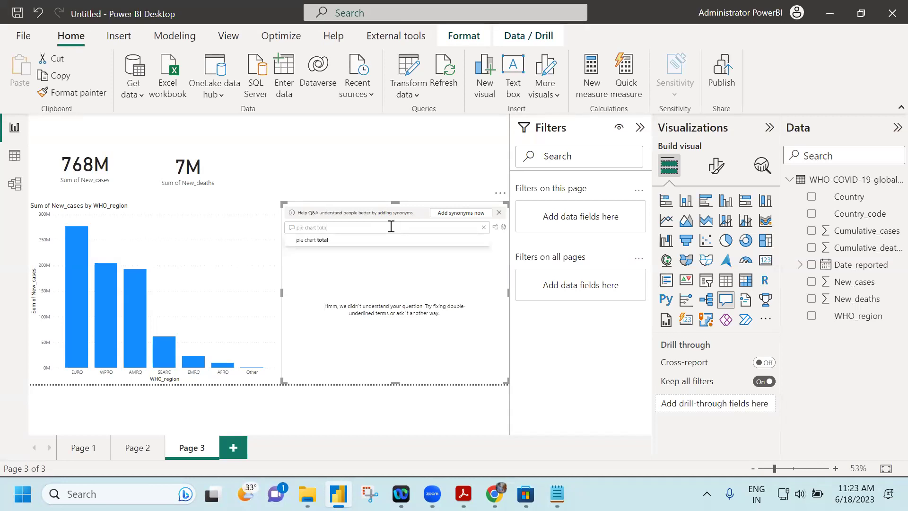
text(l cases y)
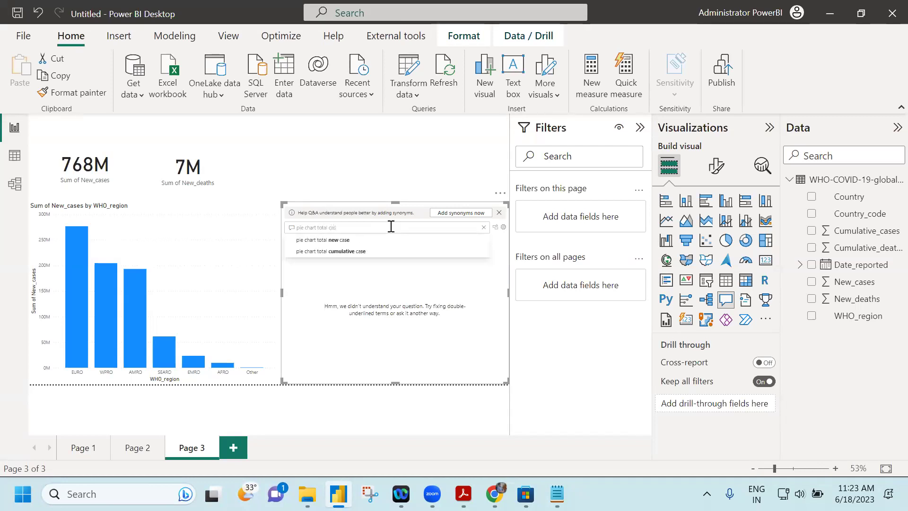
key(BackSpace)
text(by region)
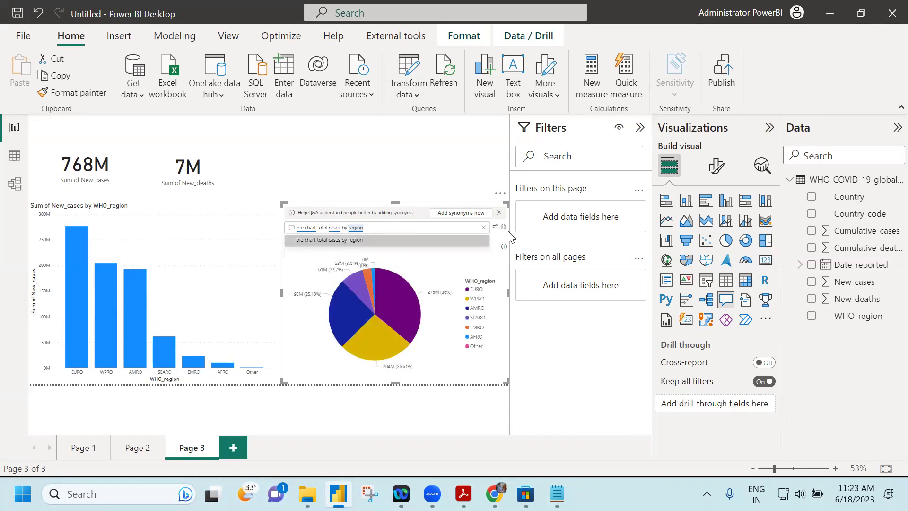
Convert the pie chart answer for total cases by region into a standard visual and deselect it.
click(495, 227)
click(421, 156)
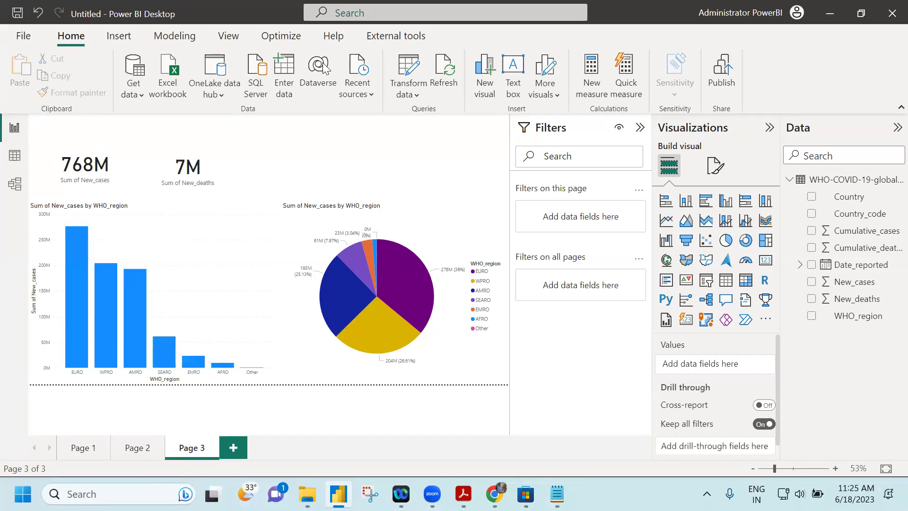
Add a Q&A visual in the empty area above the pie chart and ask it for "max cases by country".
double_click(385, 158)
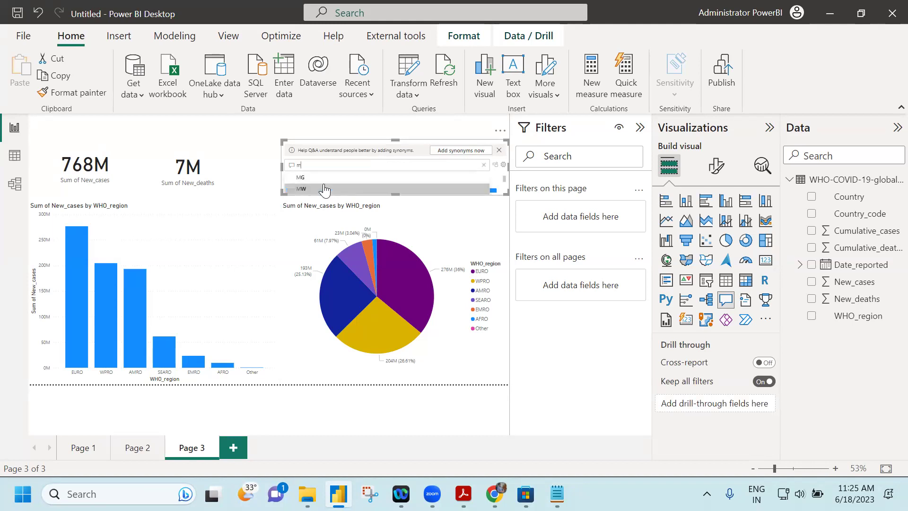
text(max cases by con)
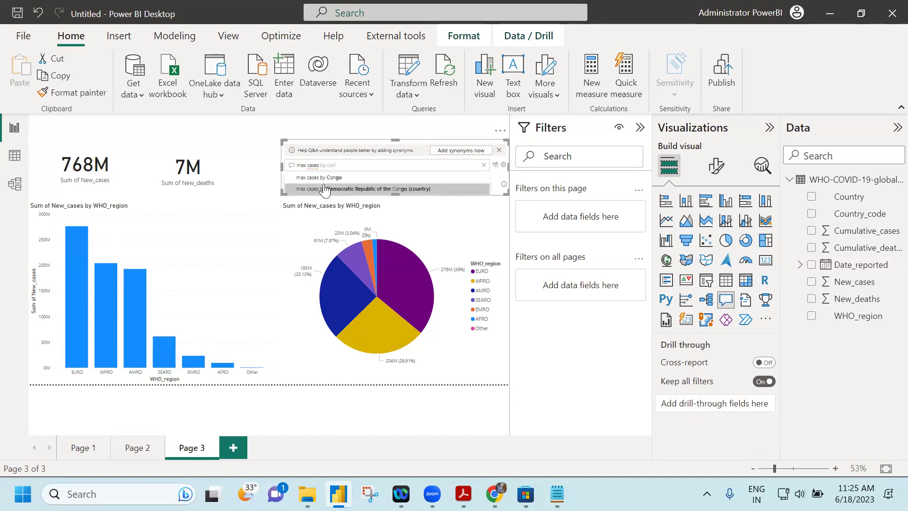
key(BackSpace)
text(untry)
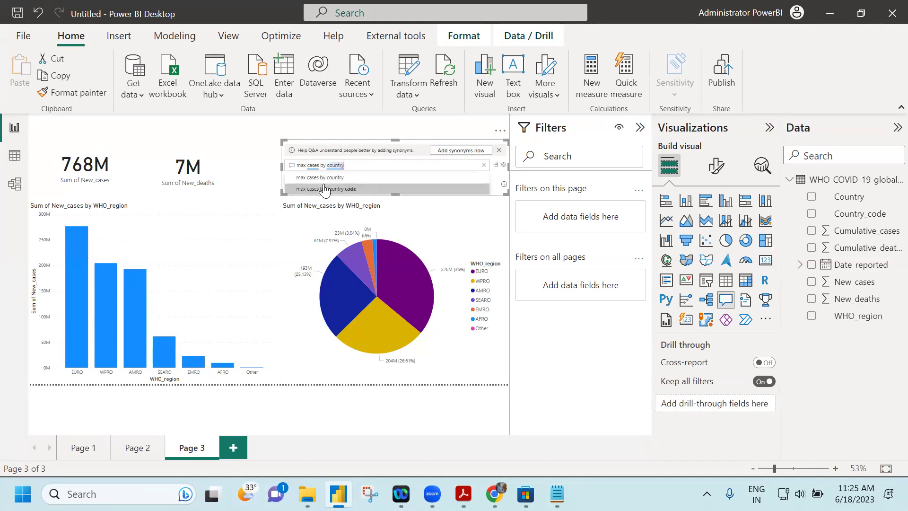
key(Return)
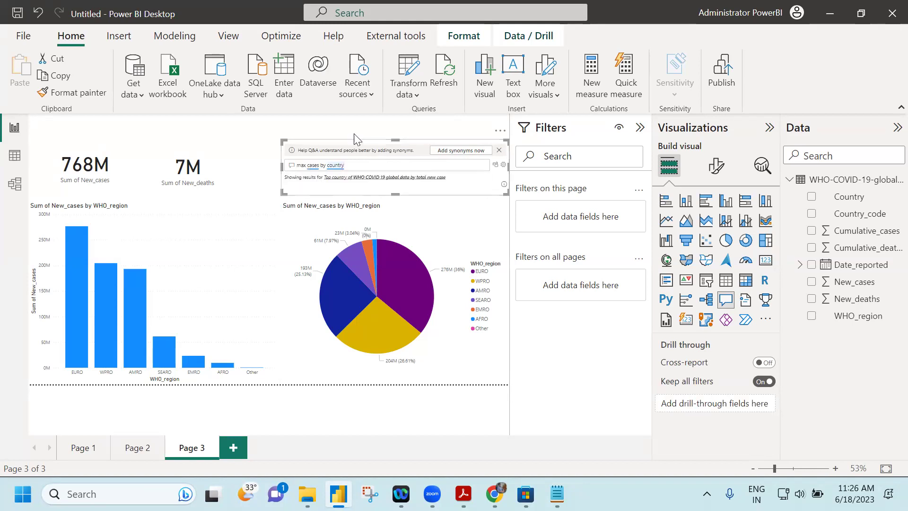
Convert the top-country answer to a standard visual, change it to a card, and fit it above the pie chart.
drag(352, 146, 332, 128)
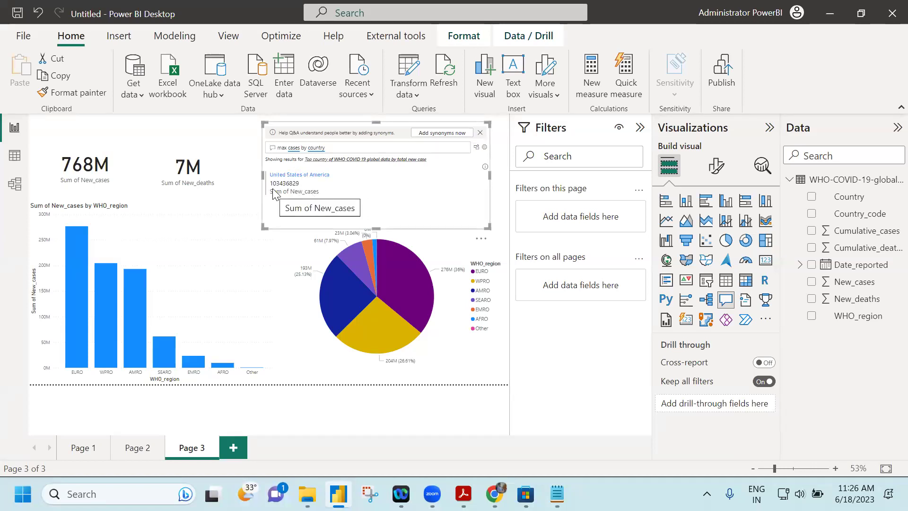
click(397, 188)
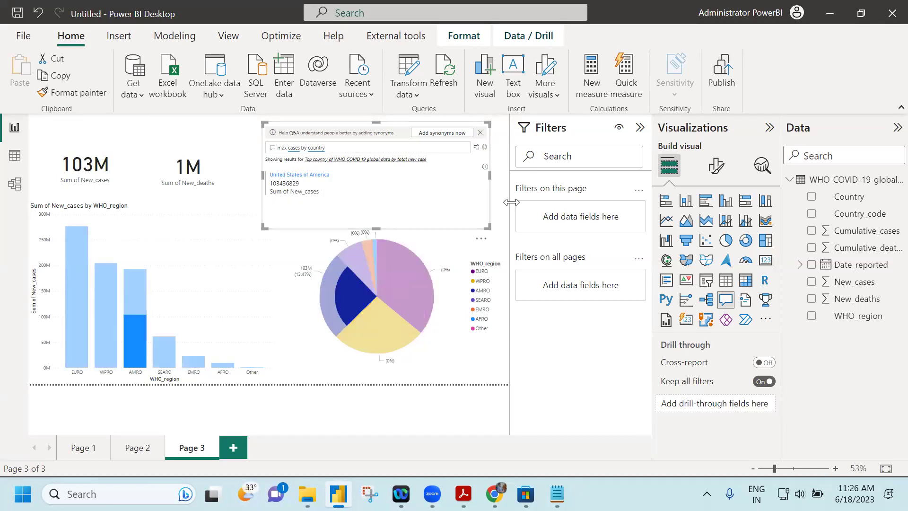
click(477, 148)
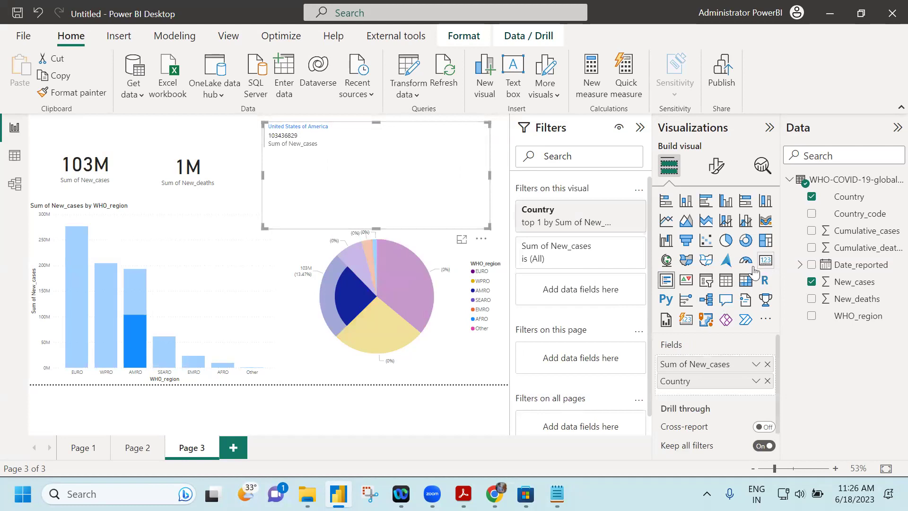
click(766, 259)
drag(378, 223, 412, 184)
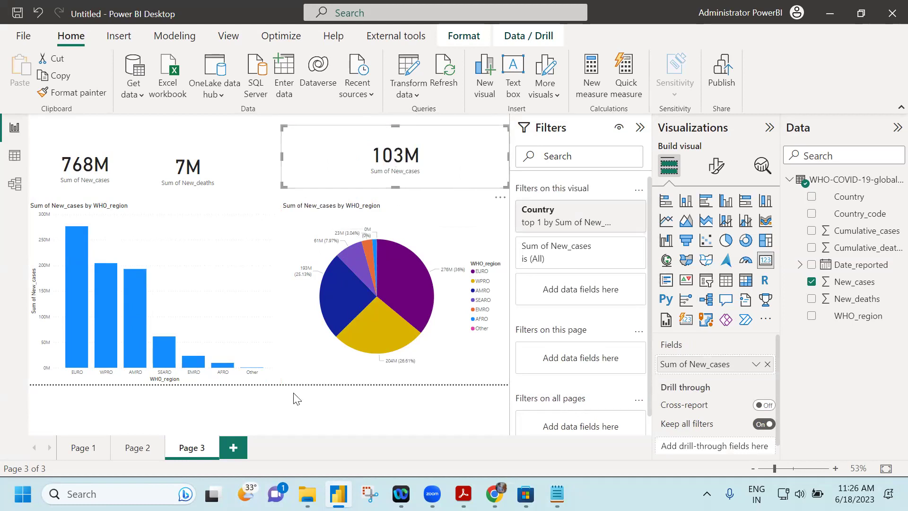
Add a new blank page to the report.
click(233, 448)
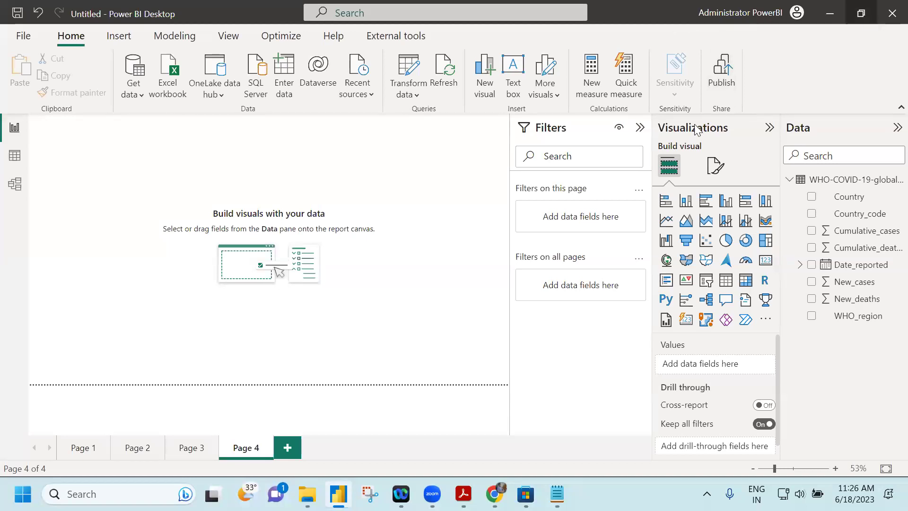
key(super+Down)
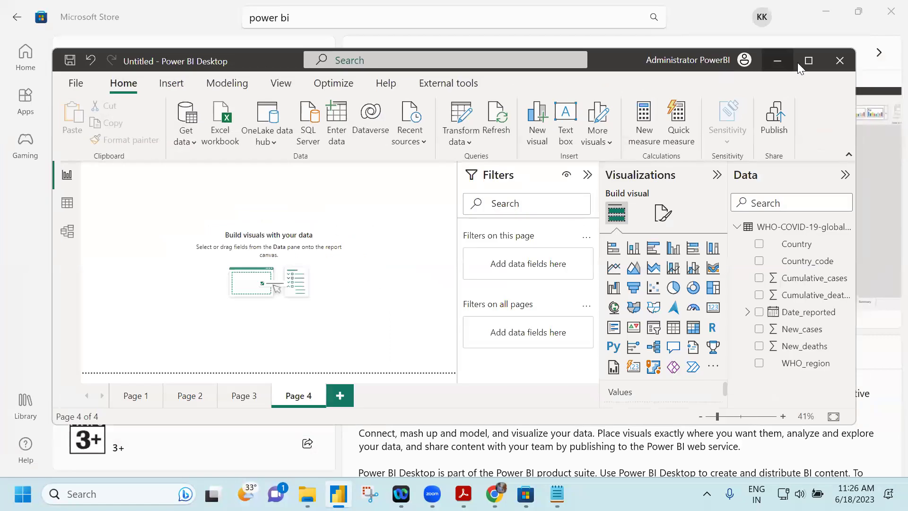
key(super+Down)
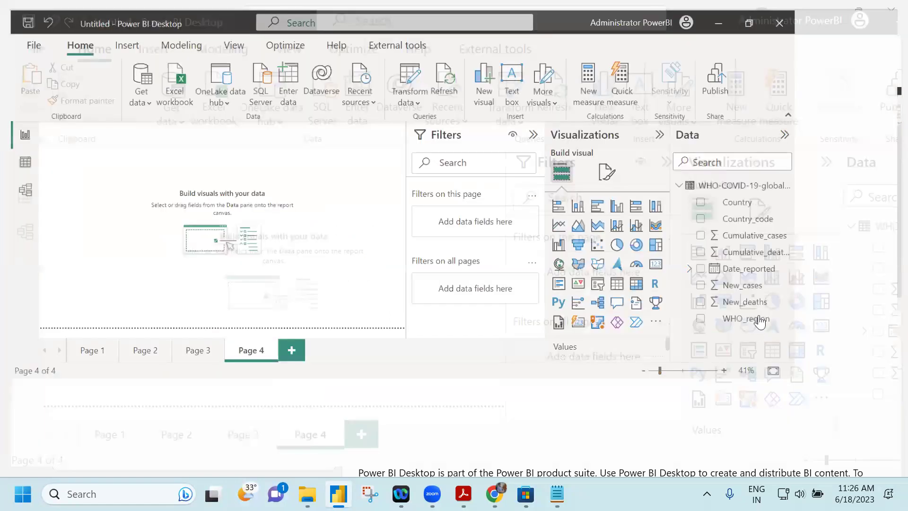
key(super+Up)
Search the additional Power BI visuals for "animated" and import the Animated Bar Chart visual by Wishyoulization.
click(766, 322)
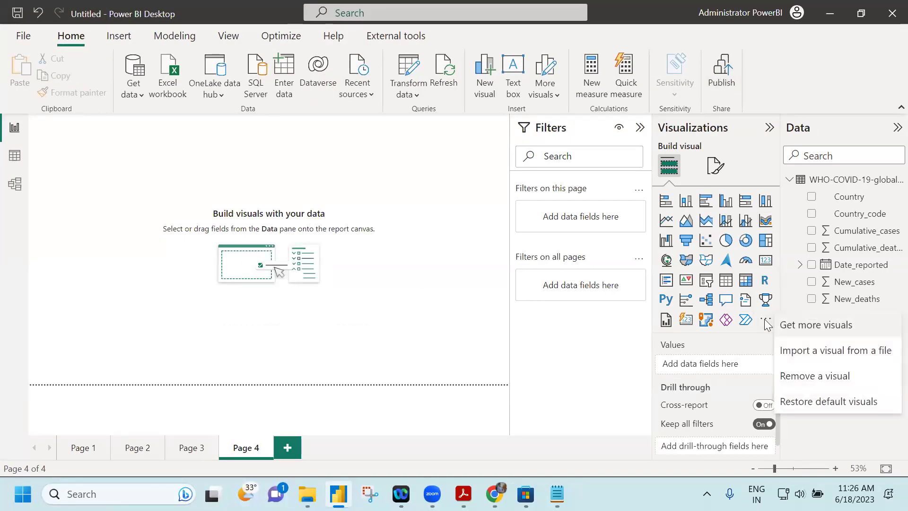
click(807, 331)
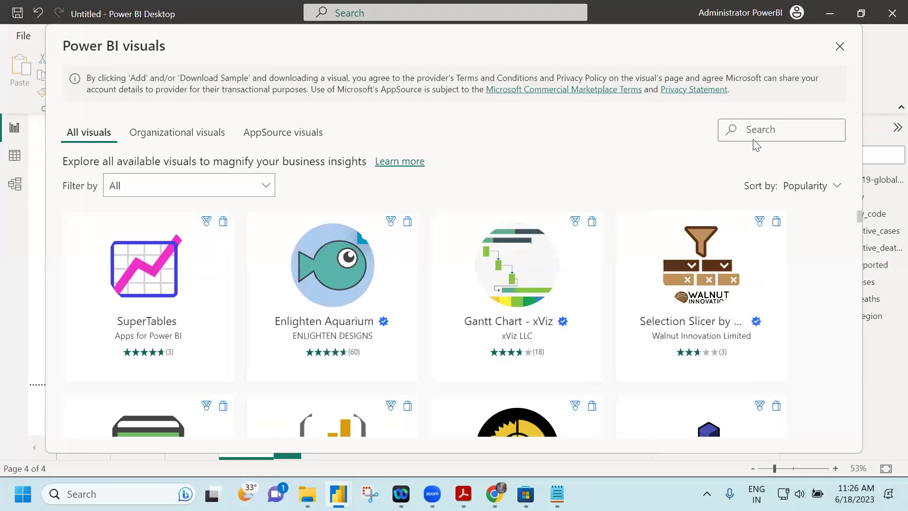
text(animated)
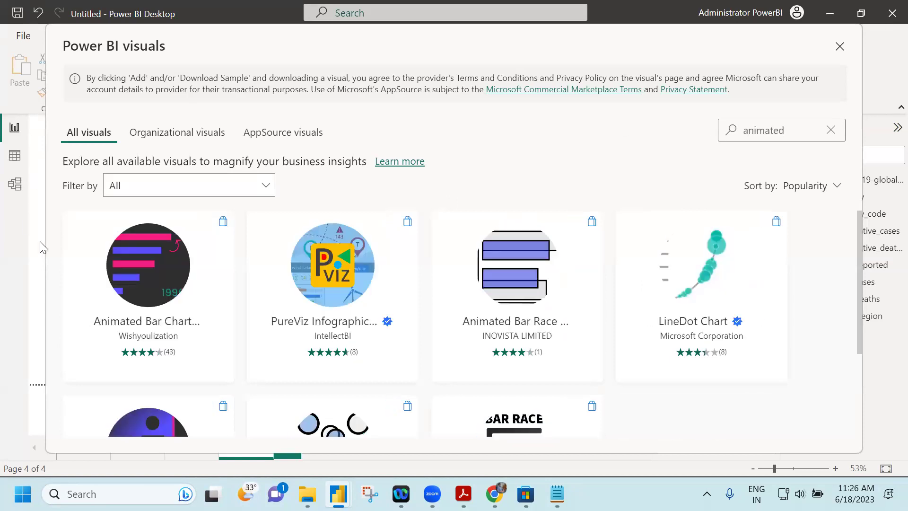
click(163, 292)
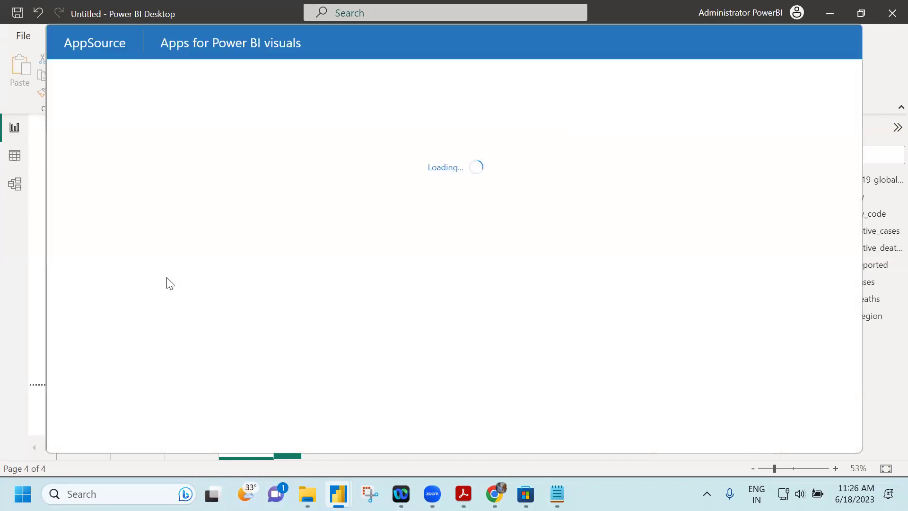
click(149, 256)
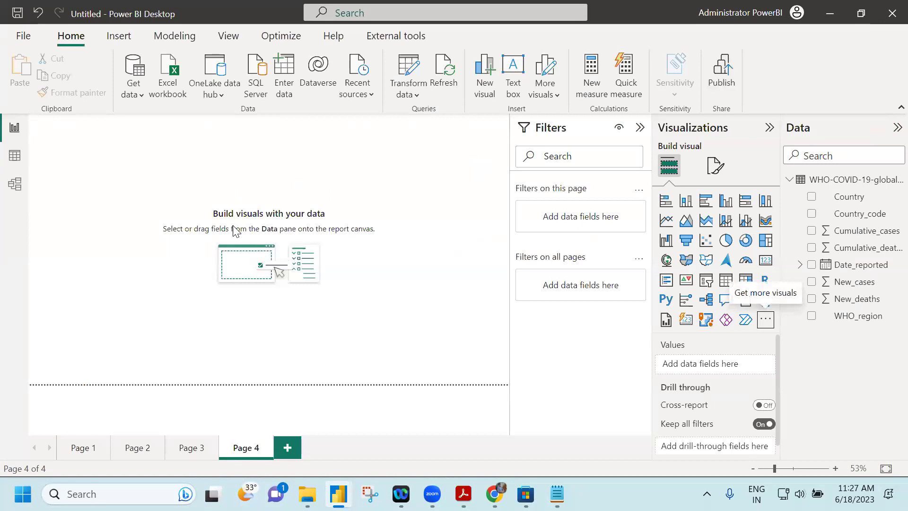
click(565, 272)
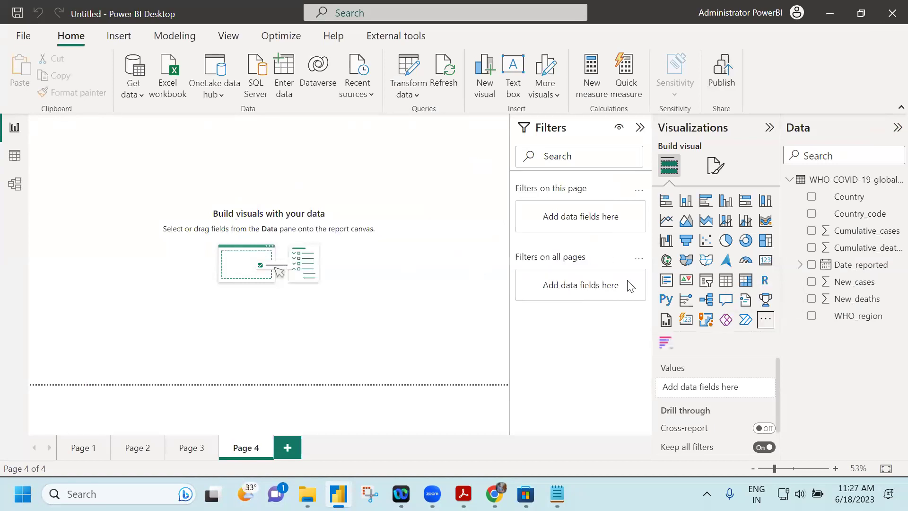
Place the imported animated bar chart across most of the page, with Country as its name and Cumulative_cases as its value.
click(666, 342)
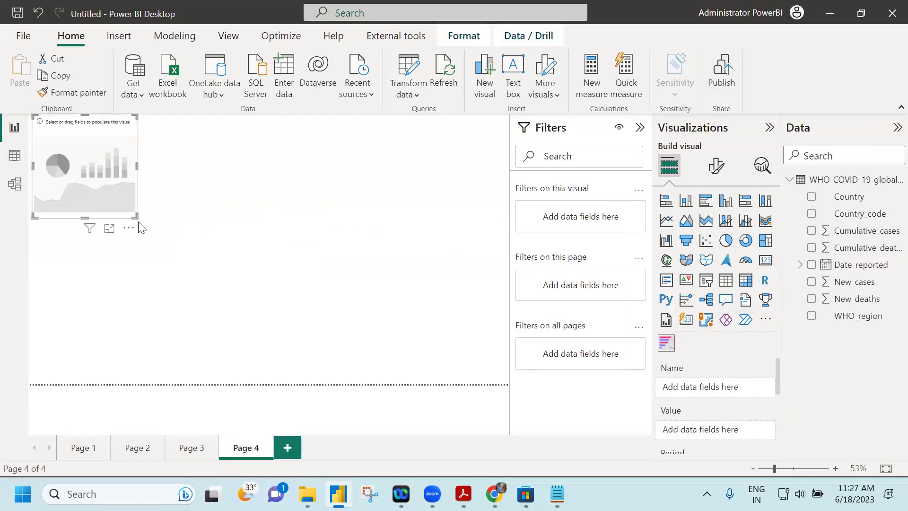
drag(106, 213, 469, 410)
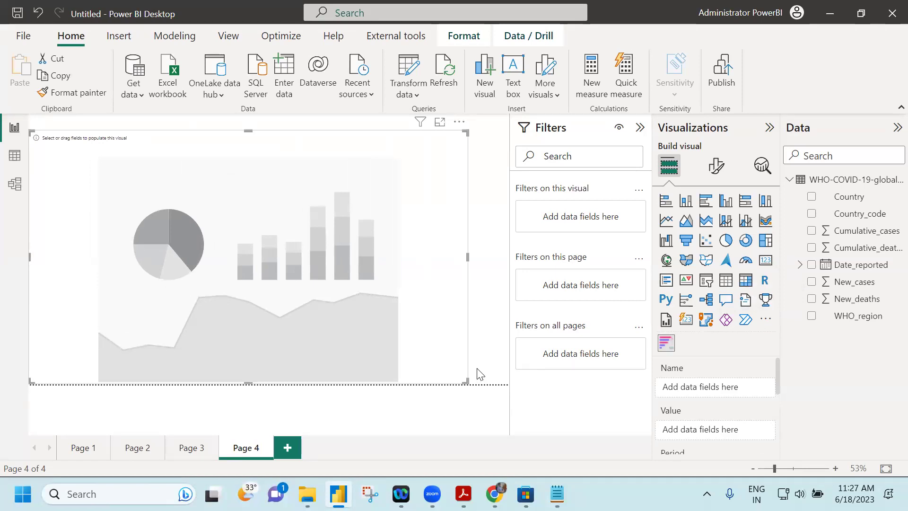
click(811, 197)
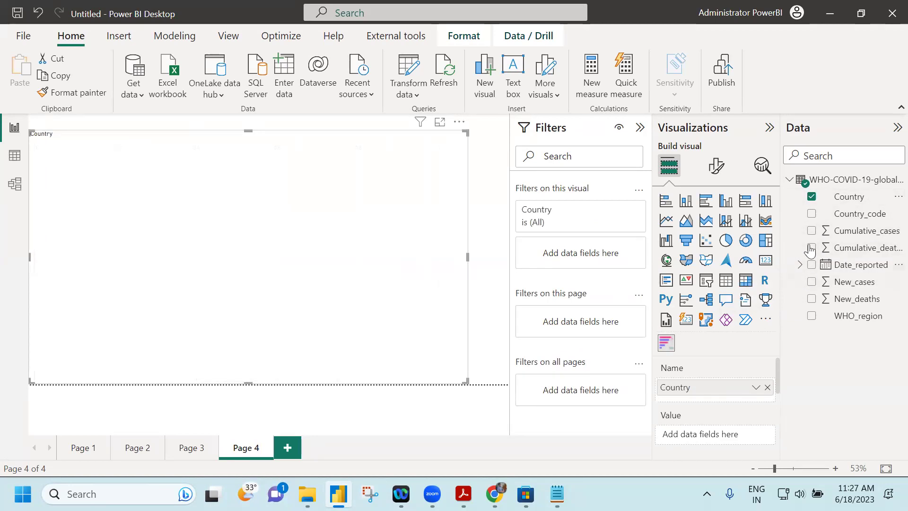
click(812, 232)
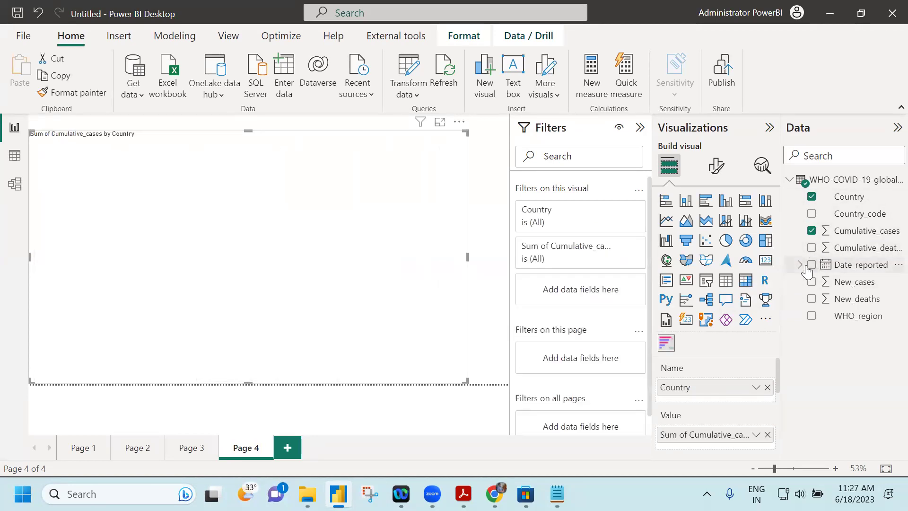
Assign Date_reported as the animated bar chart's period, using the plain date instead of the date hierarchy.
click(811, 264)
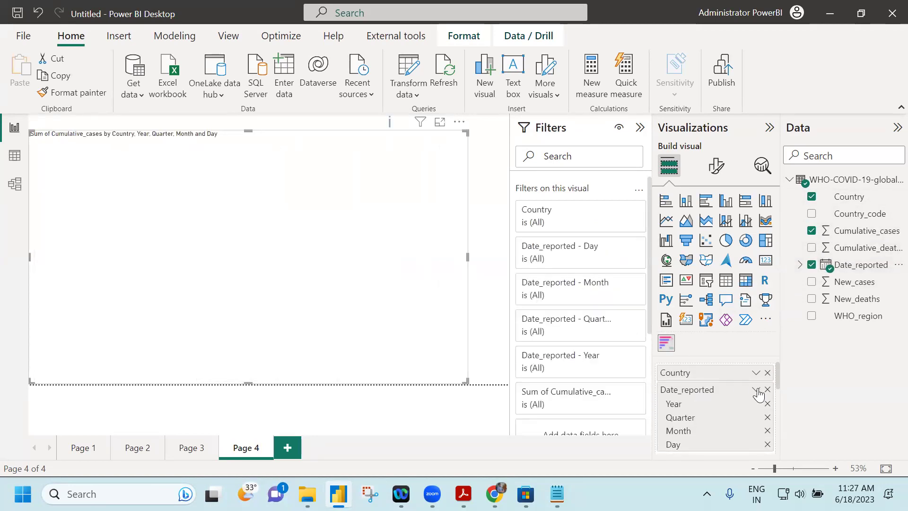
click(767, 390)
scroll(745, 411, down, 2)
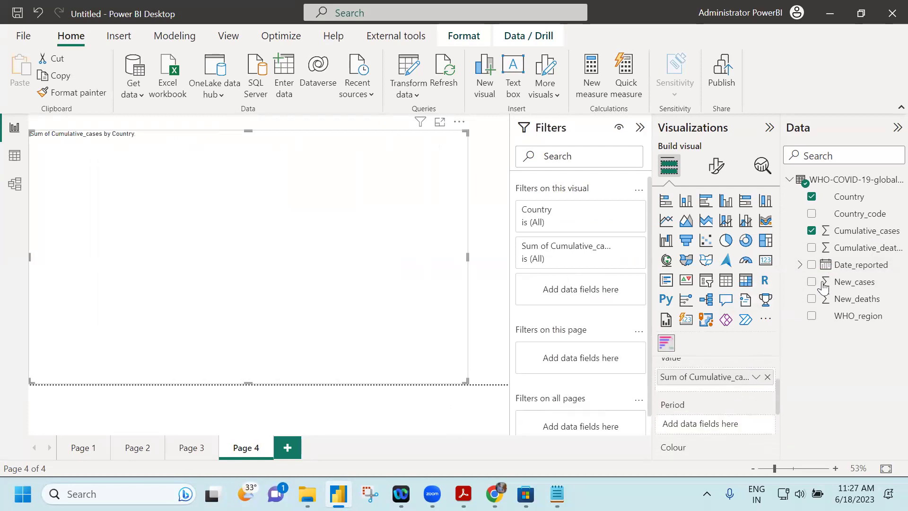
drag(851, 273, 766, 437)
click(756, 424)
click(792, 406)
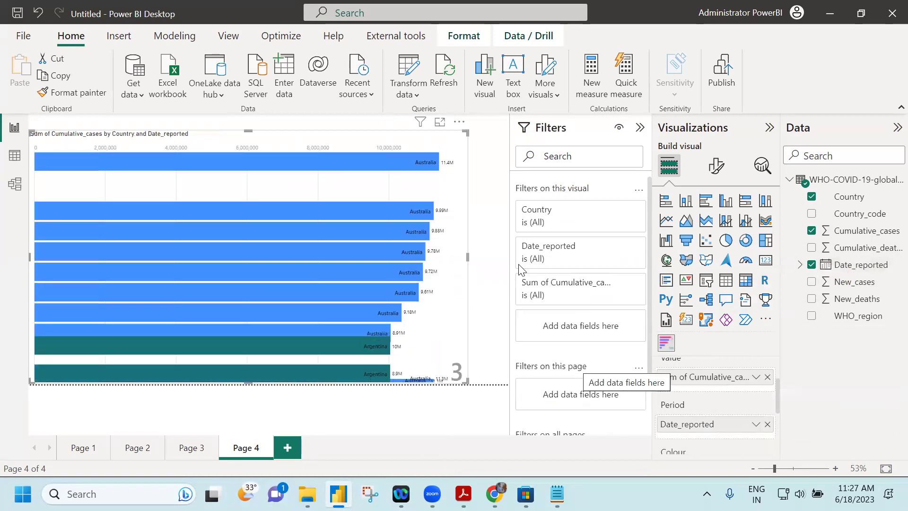
Set the animated bar chart's topN to 15 in its Wishyoulization Settings.
click(716, 166)
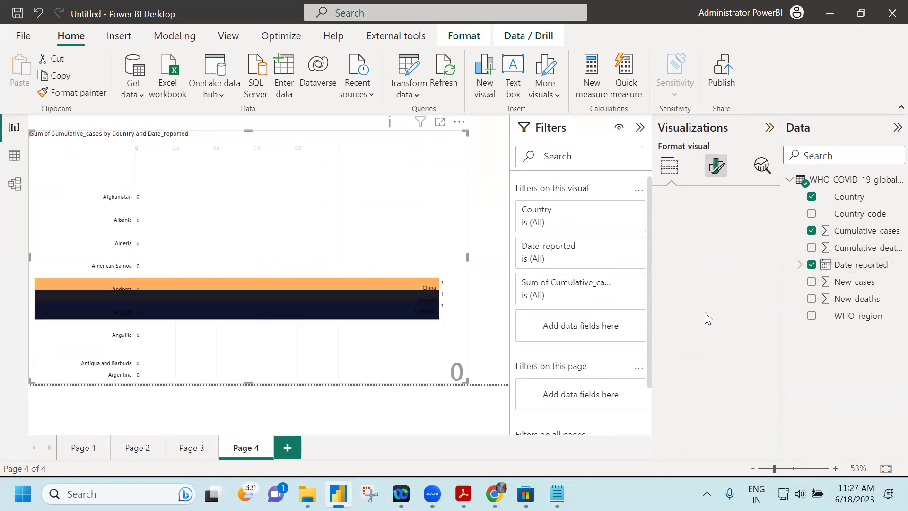
click(669, 268)
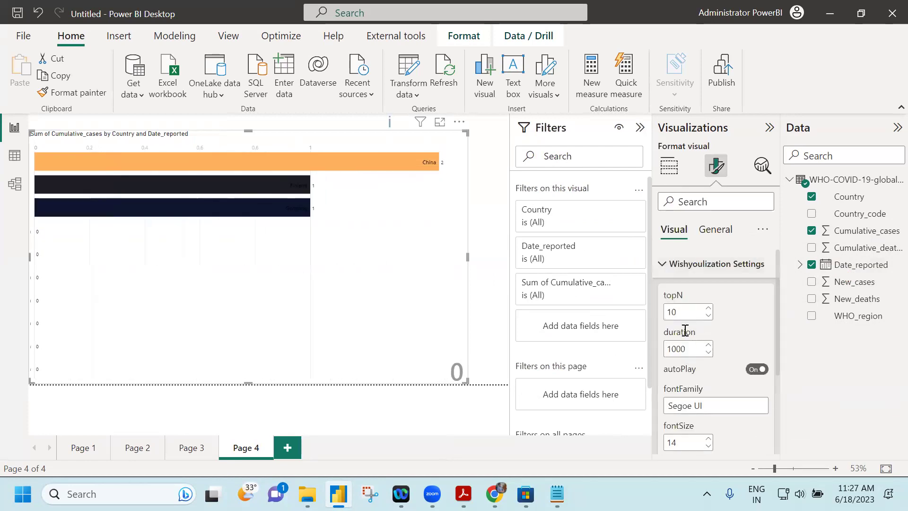
key(Tab)
text(15)
key(Tab)
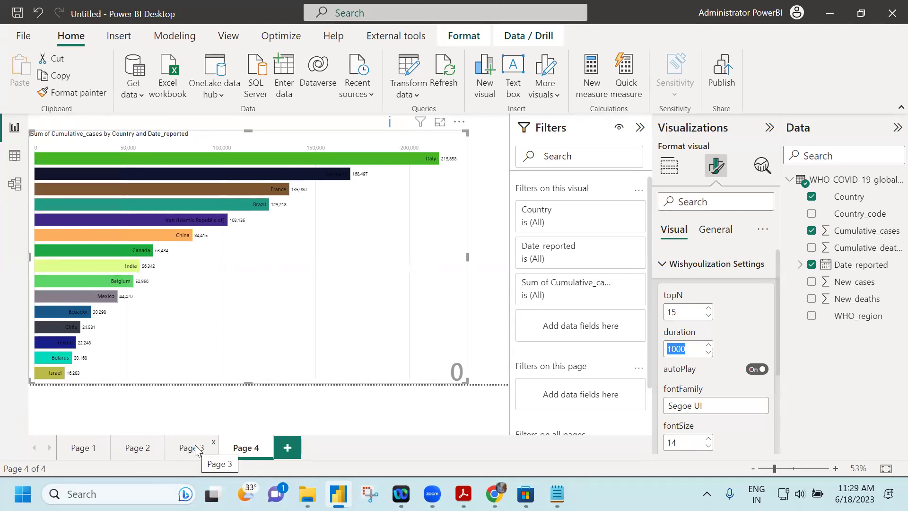
Return to Page 1 and examine the end of the new cases line chart.
click(175, 461)
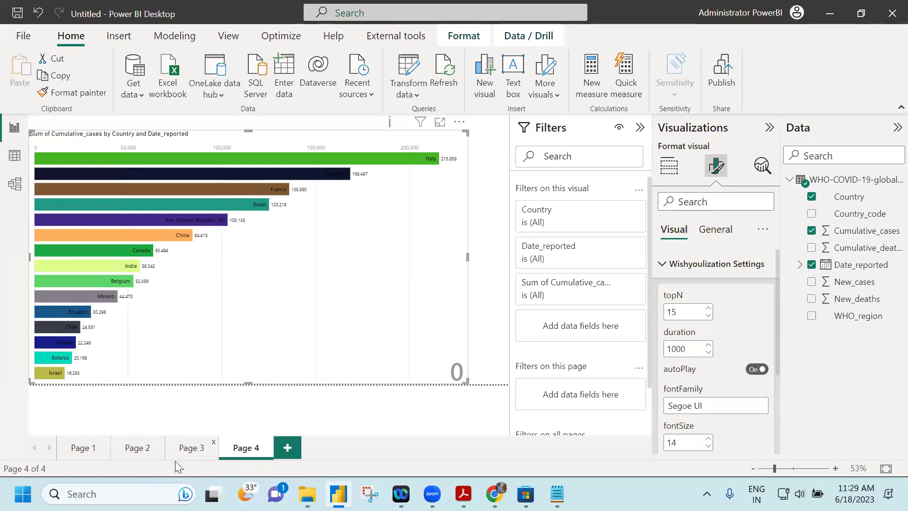
click(86, 456)
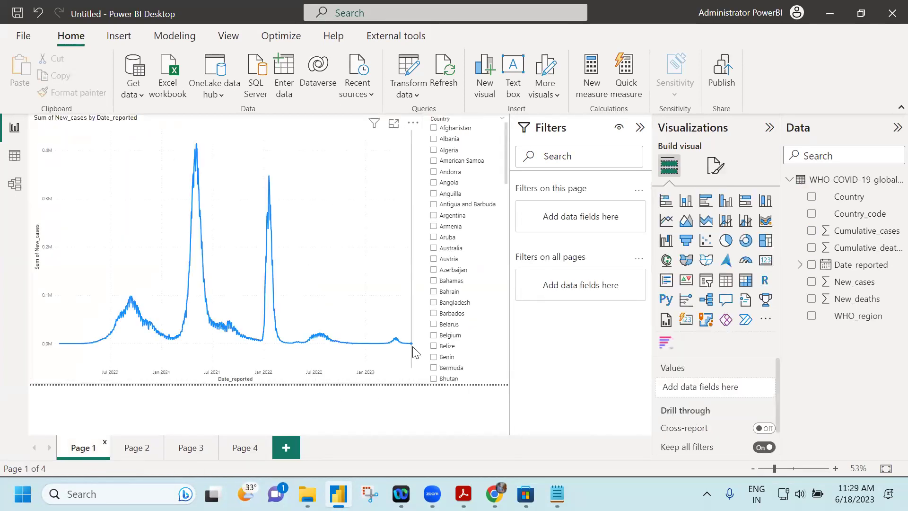
mouse_move(414, 350)
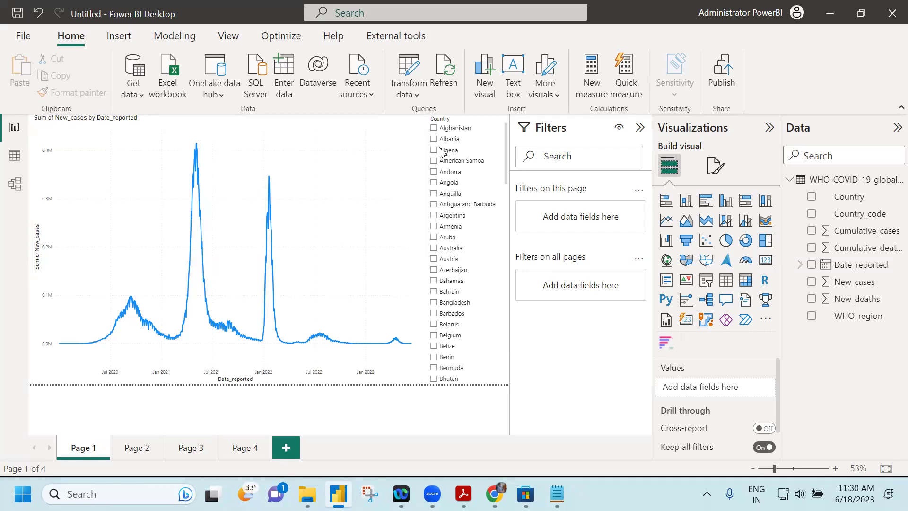
Open the Save As dialog for the report, review the available file types, and cancel without saving.
click(27, 37)
click(12, 135)
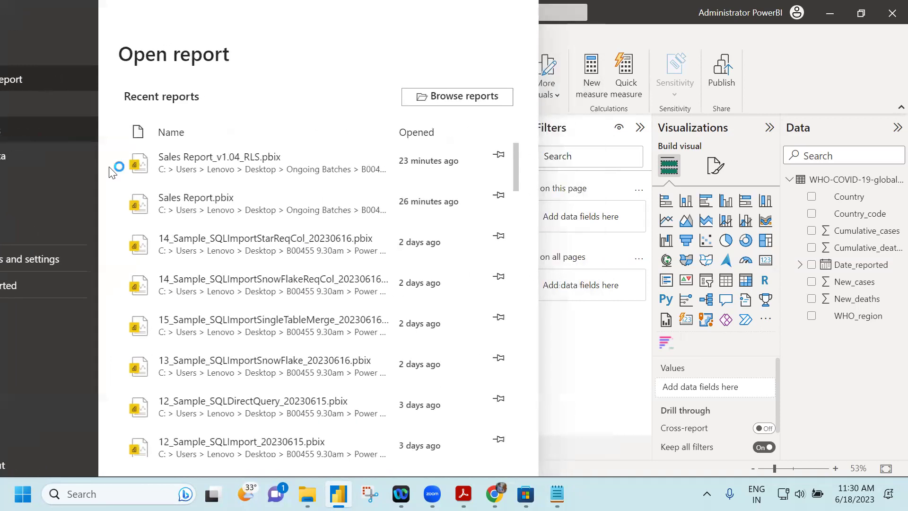
click(193, 279)
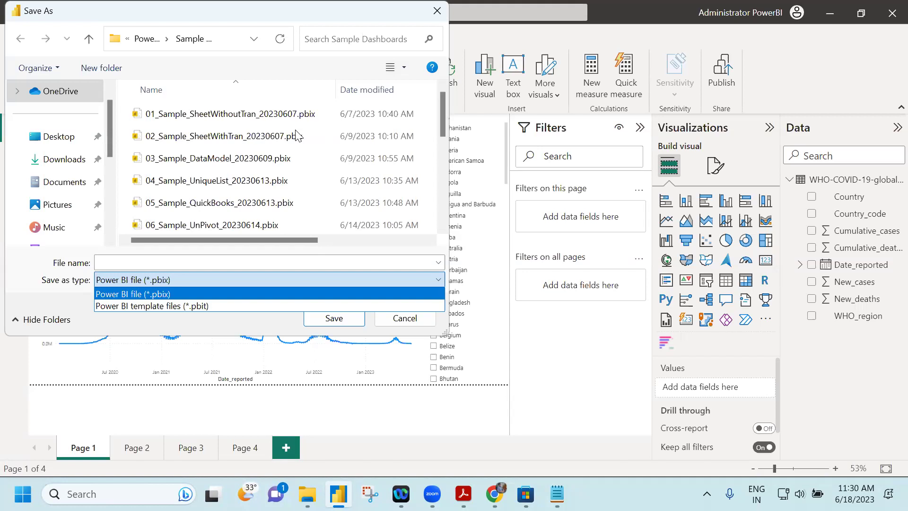
click(229, 321)
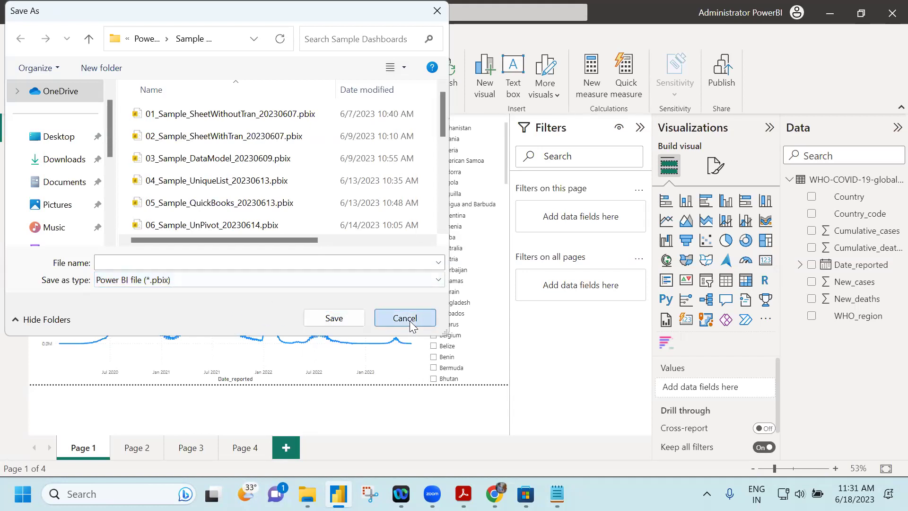
click(410, 321)
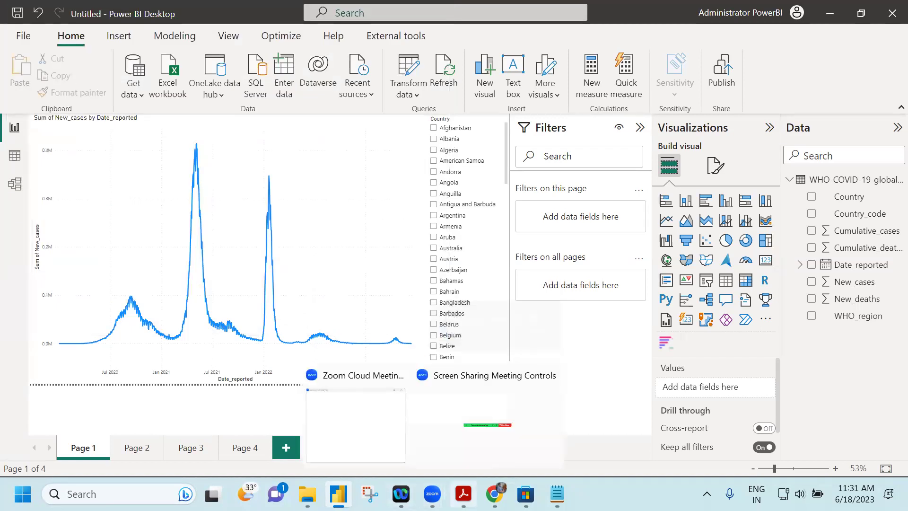
Switch to the course PDF in Acrobat Reader and review the four types of data analytics on the Types of Data Analytics slide.
mouse_move(464, 493)
click(619, 421)
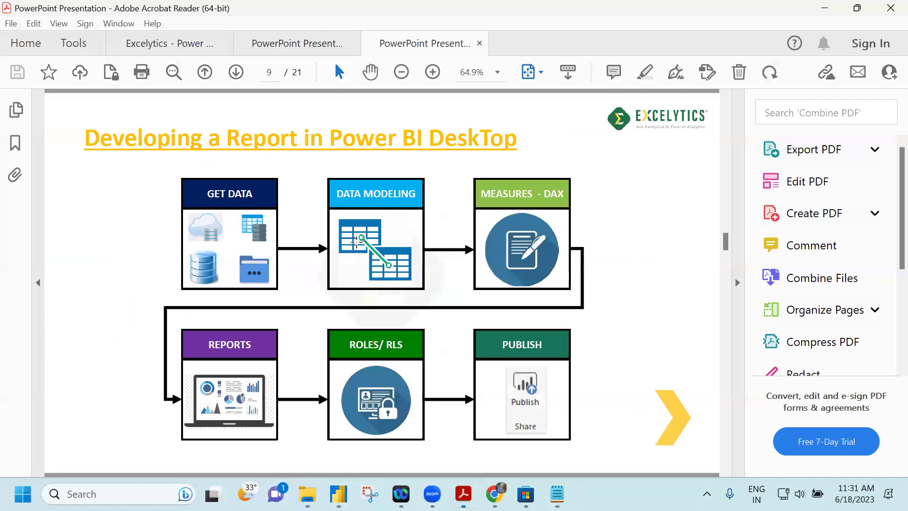
scroll(357, 243, up, 5)
scroll(357, 242, up, 8)
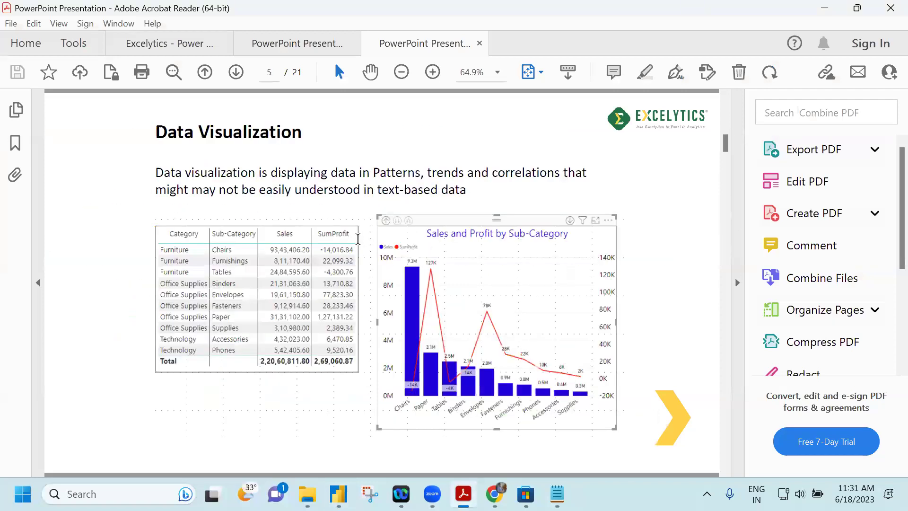
scroll(254, 268, down, 2)
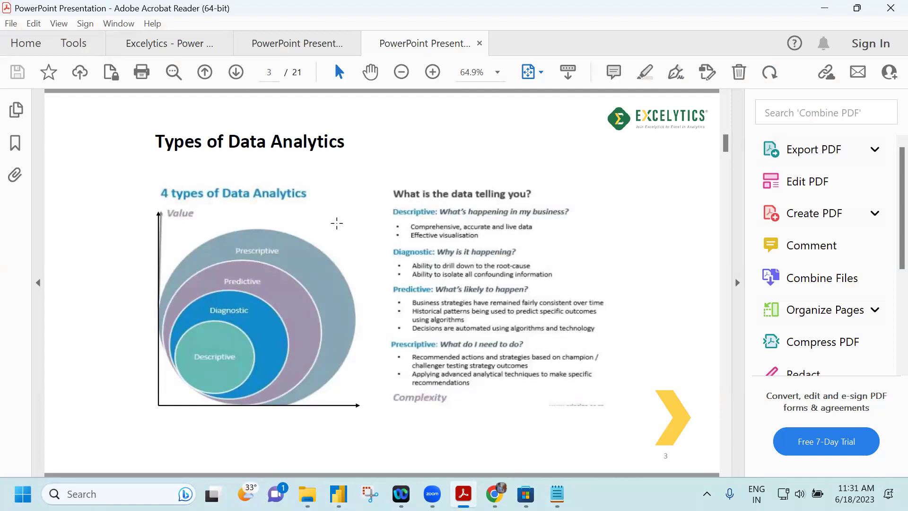
drag(386, 199, 594, 283)
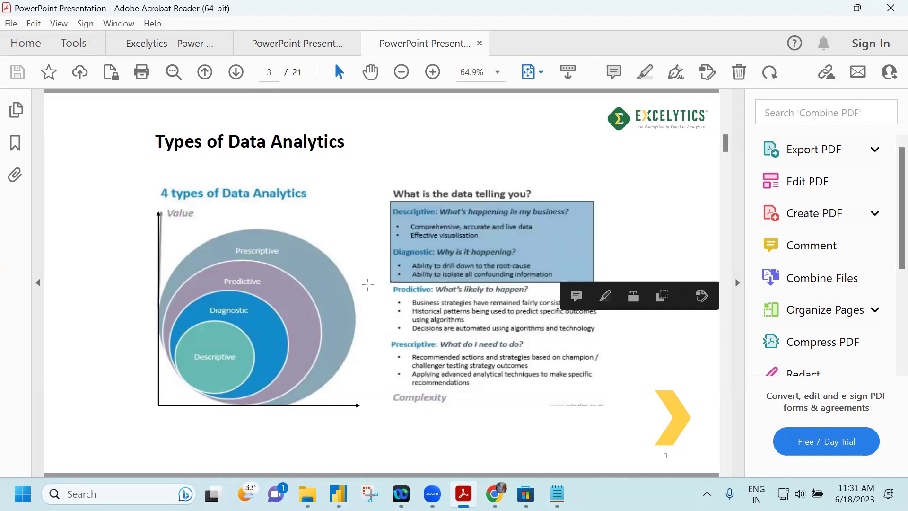
drag(385, 282, 615, 385)
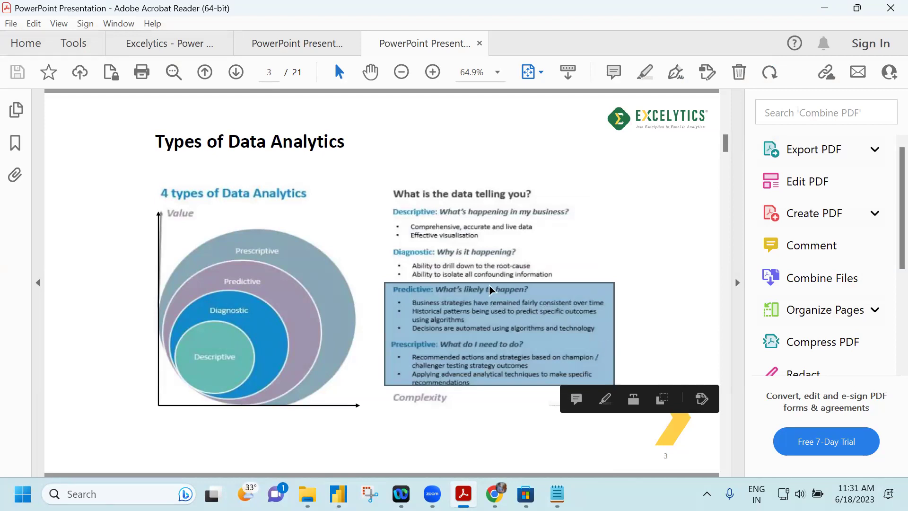
scroll(428, 236, down, 1)
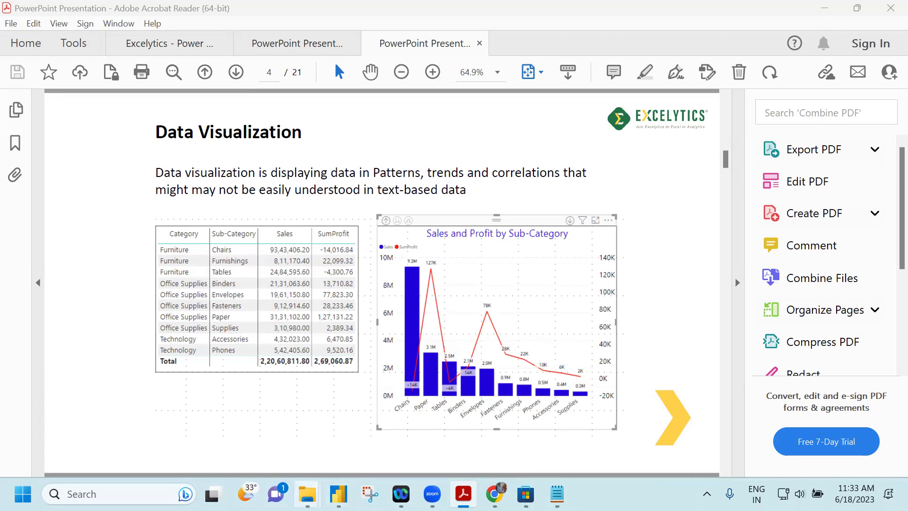
Open the workbook Data Analysis_Output_v1.0.xlsx from the Power BI Material Package_v1.2 folder in Excel.
mouse_move(308, 494)
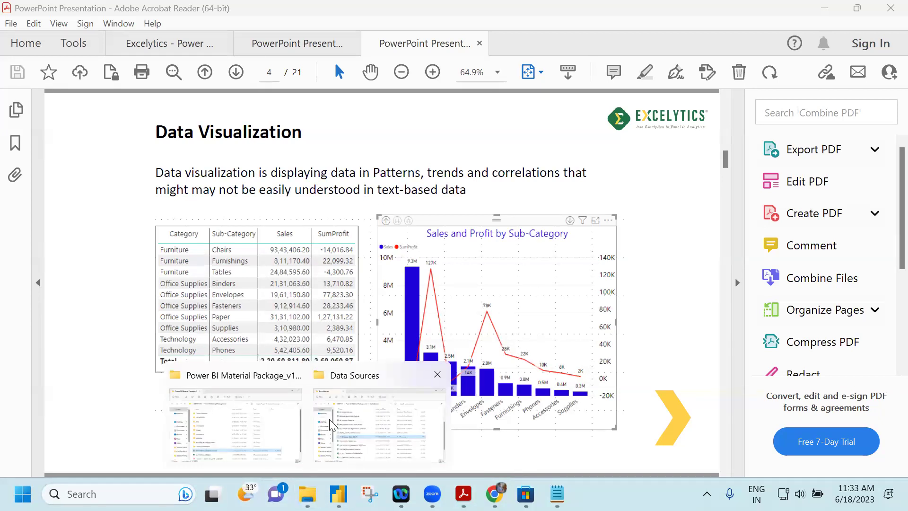
key(alt+Tab)
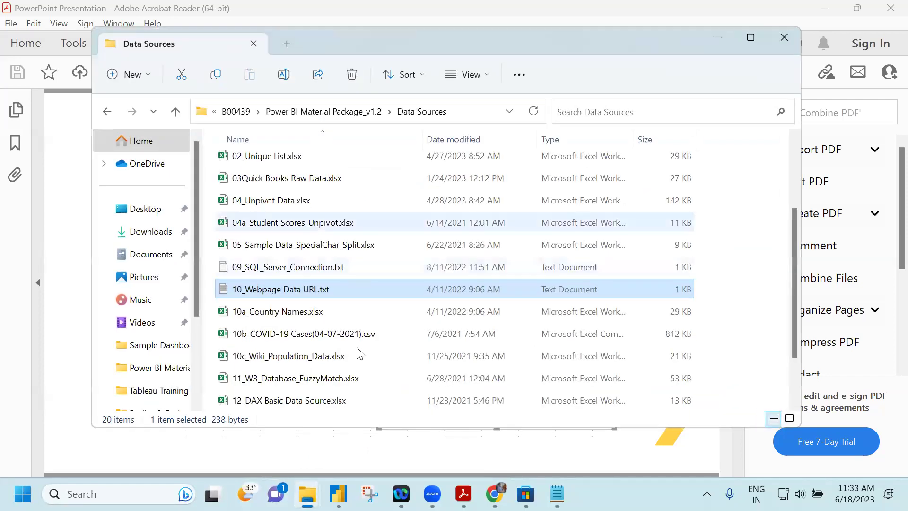
key(alt+Up)
scroll(349, 367, down, 2)
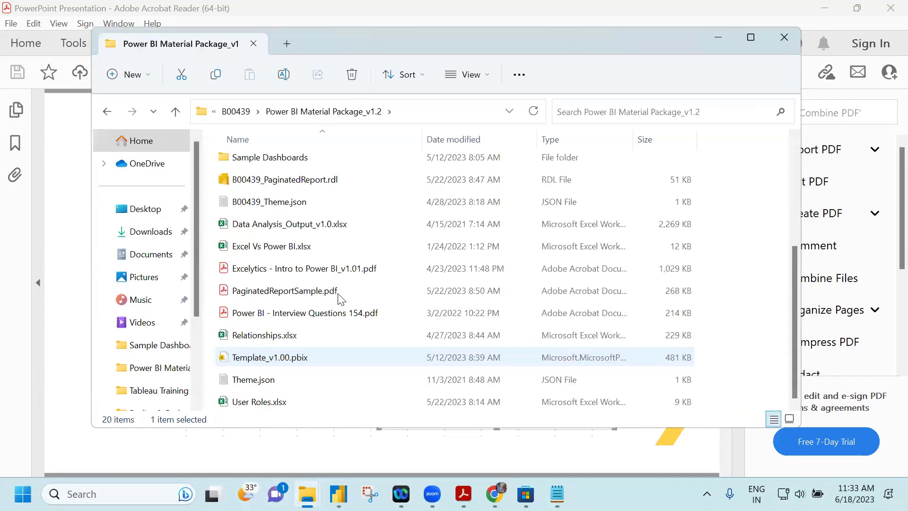
double_click(349, 234)
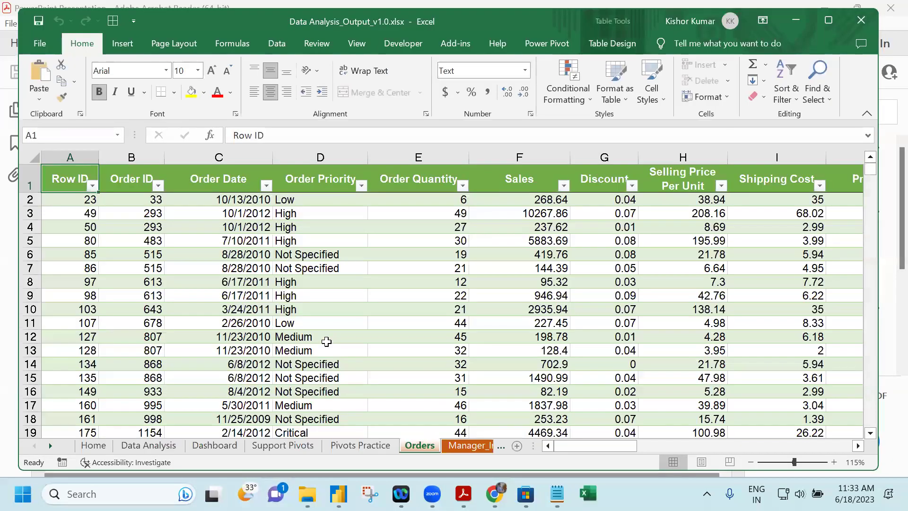
Create a PivotTable on a new worksheet from the Orders table.
scroll(371, 320, down, 5)
click(384, 257)
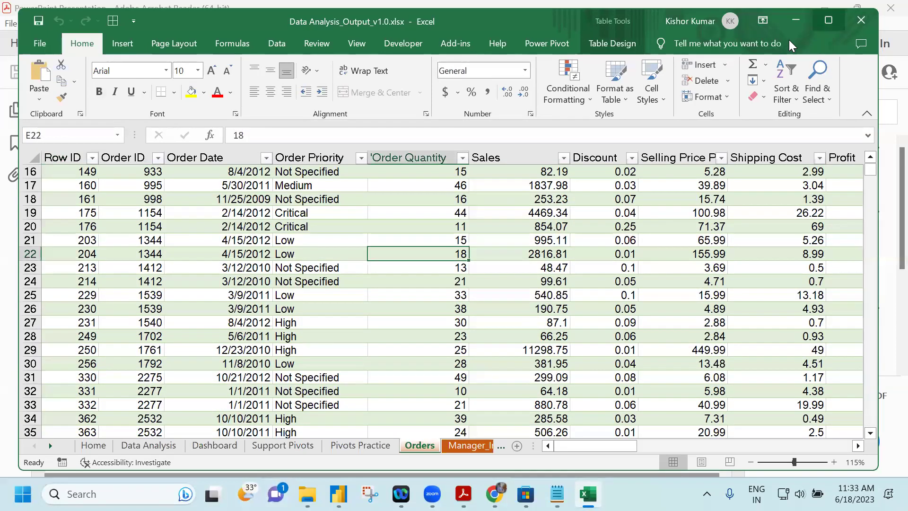
click(121, 43)
click(46, 78)
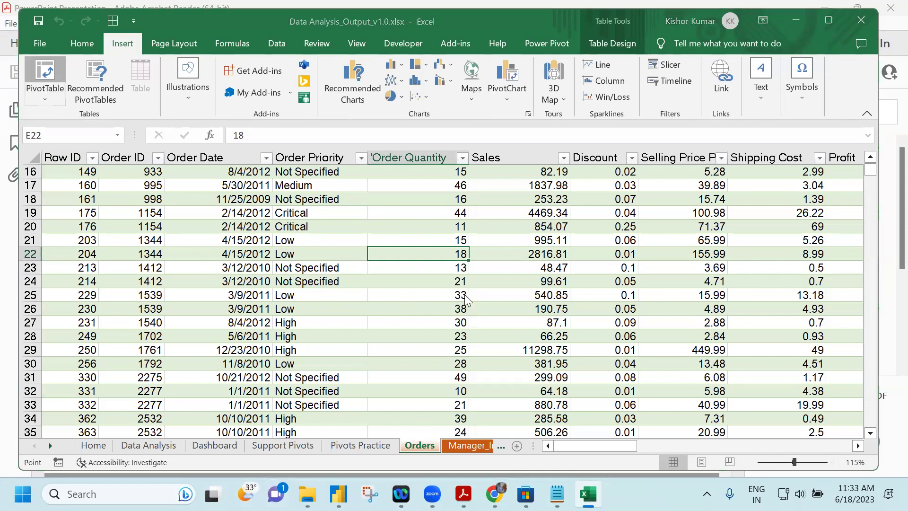
key(Return)
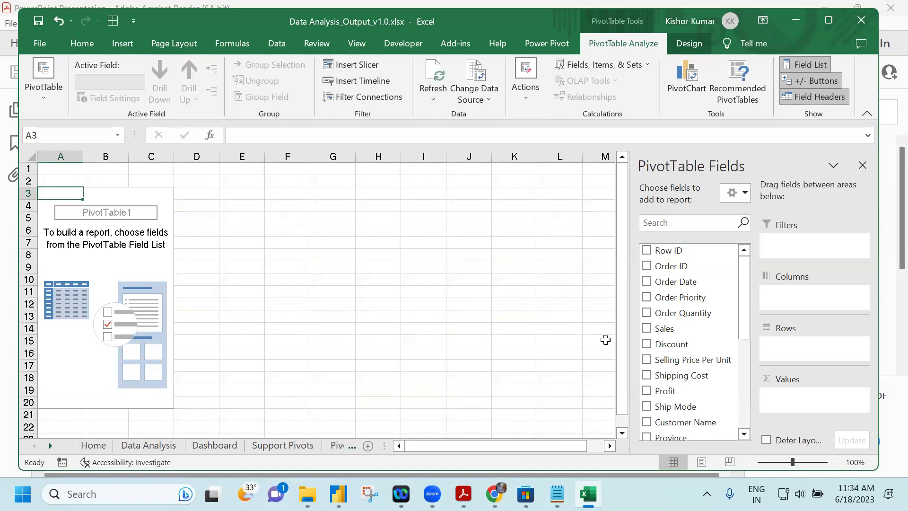
Build the PivotTable with Region Name in the rows and the sum of Profit as values.
scroll(671, 355, down, 2)
drag(664, 289, 799, 404)
scroll(725, 385, down, 3)
drag(685, 371, 804, 354)
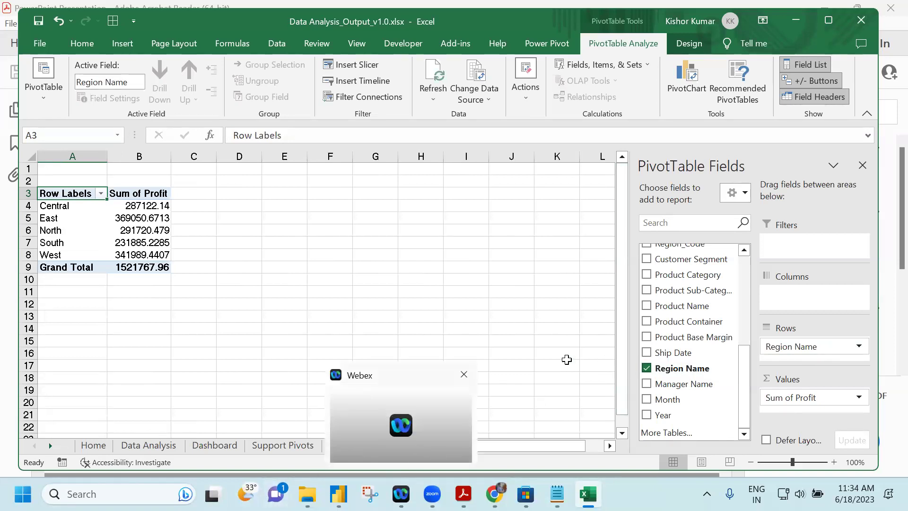
Go to the Manager_Info sheet and examine which manager is assigned to each region, starting with Central.
click(610, 445)
drag(457, 445, 527, 442)
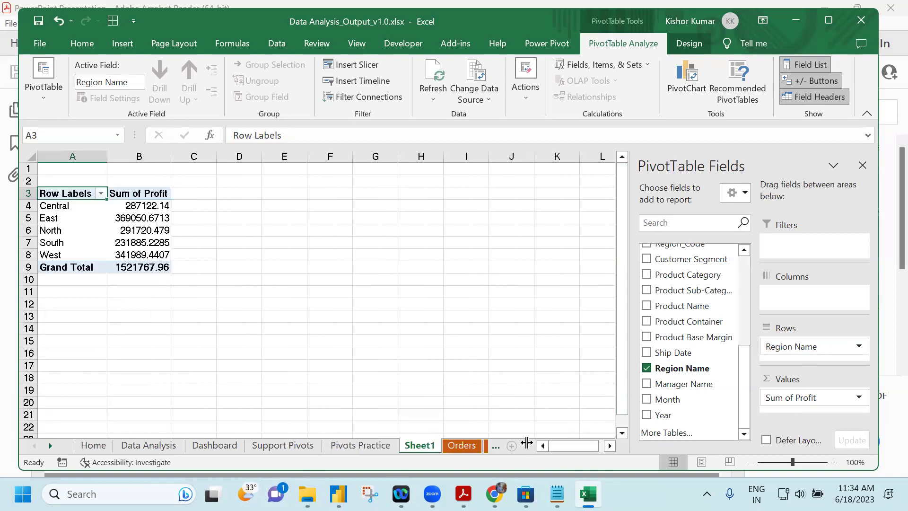
click(49, 448)
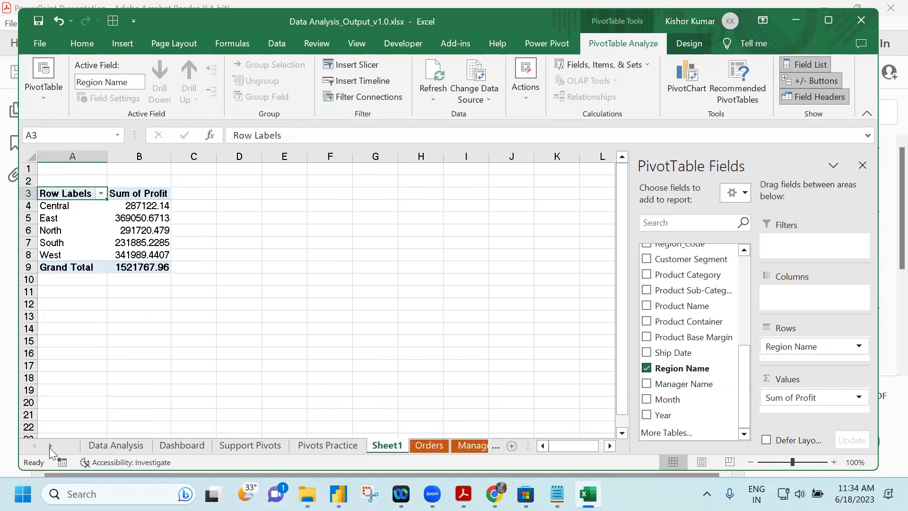
click(50, 447)
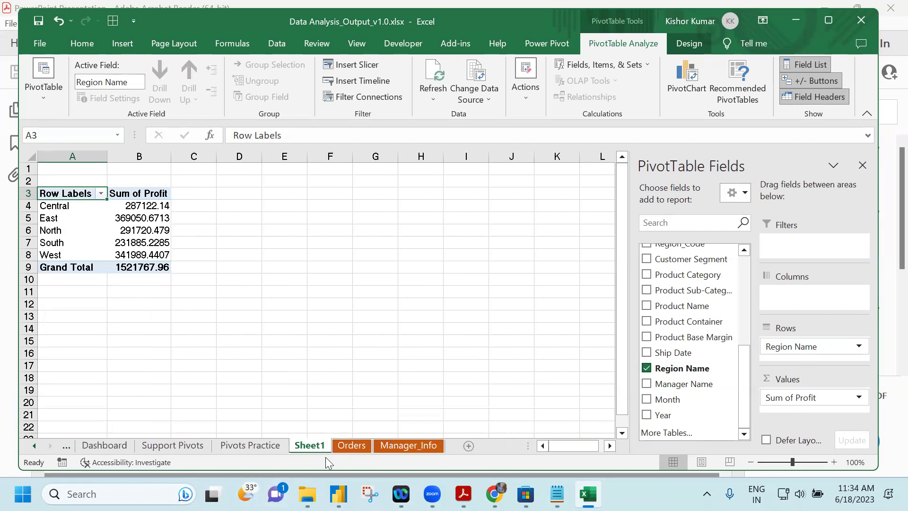
click(405, 447)
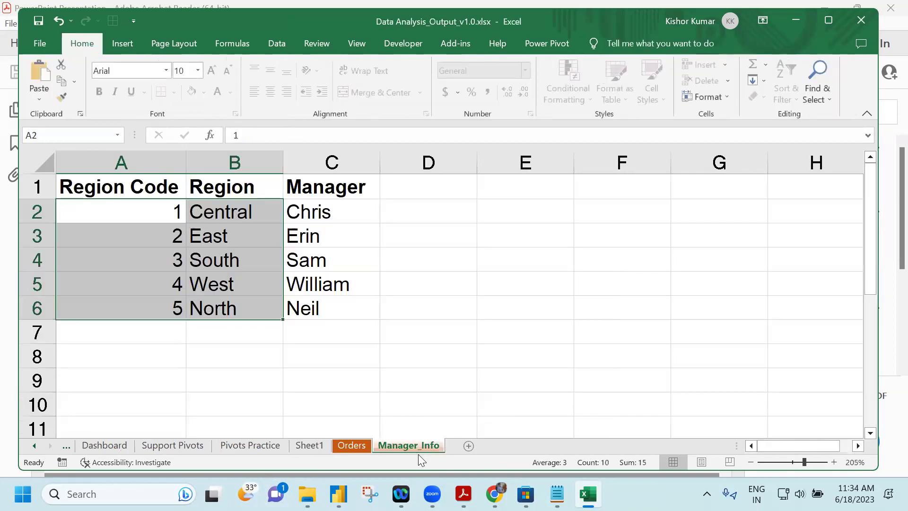
click(429, 255)
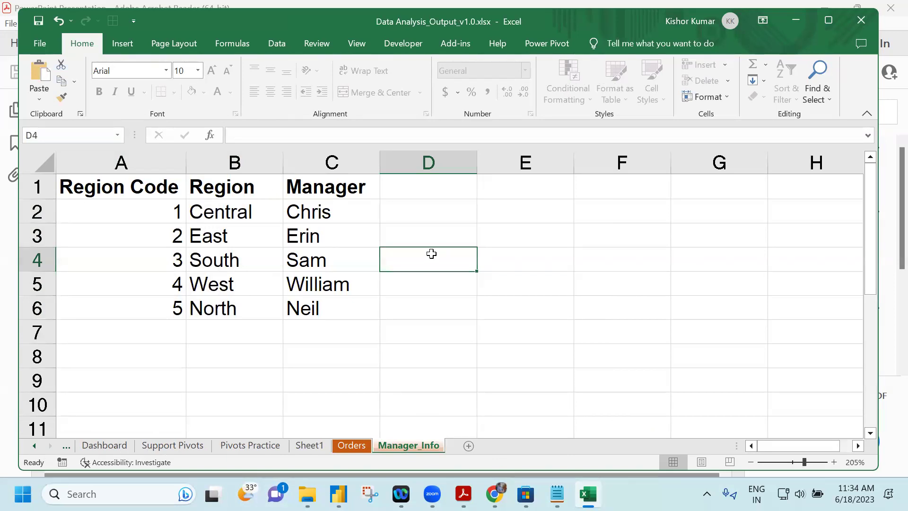
drag(144, 212, 331, 212)
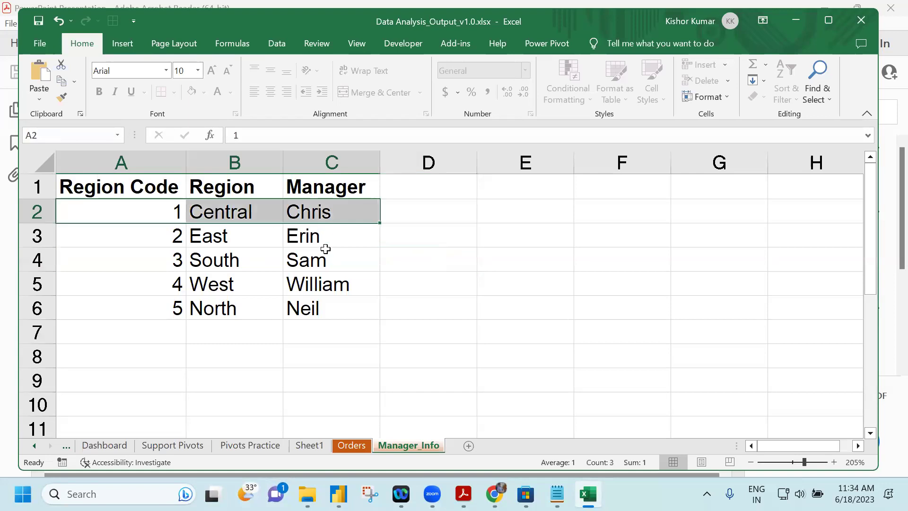
click(323, 213)
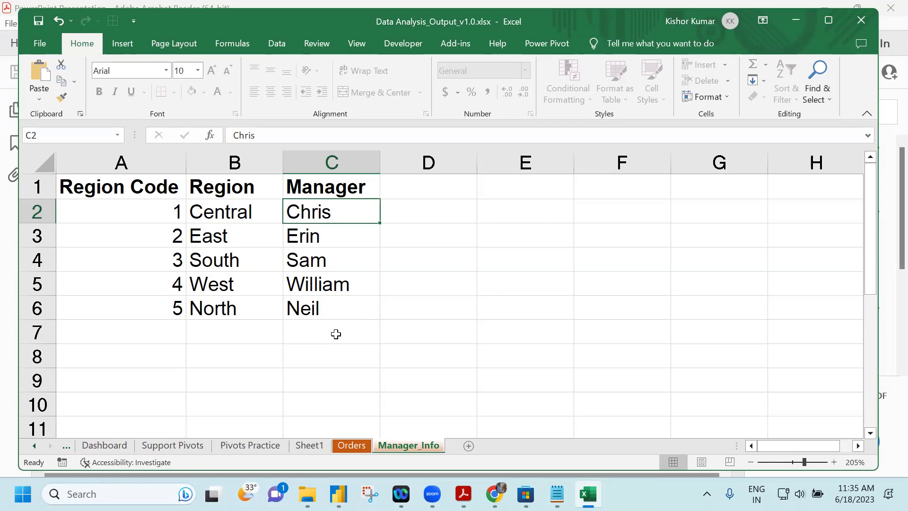
Insert a 2-D clustered column PivotChart of profit by region on Sheet1 and place it beside the PivotTable.
click(311, 446)
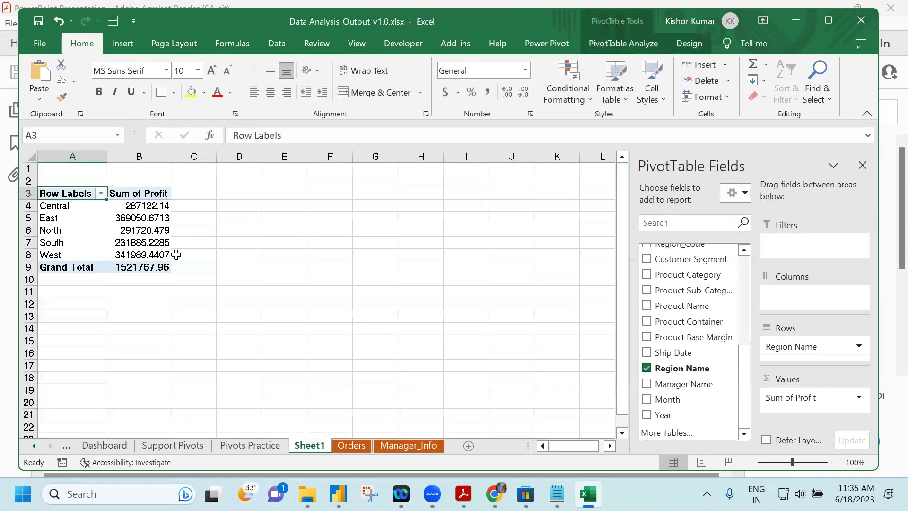
click(130, 44)
click(392, 64)
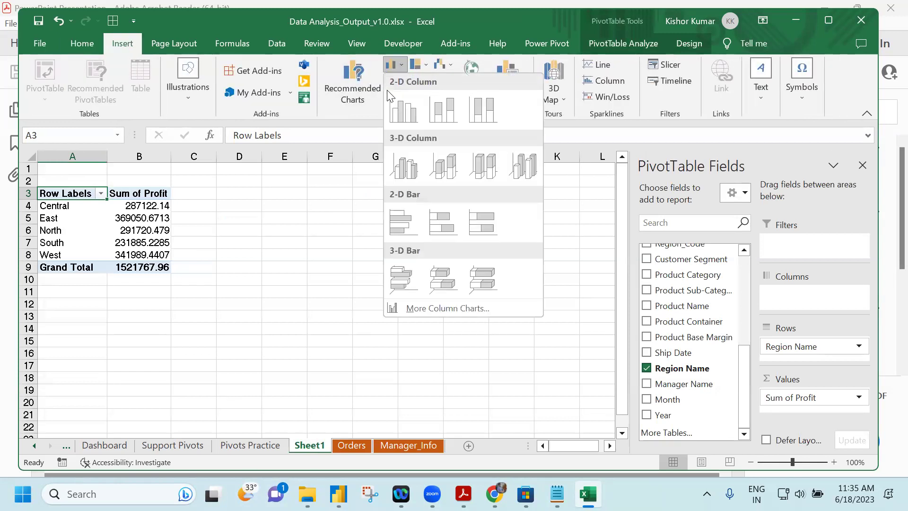
click(405, 115)
drag(391, 215, 426, 175)
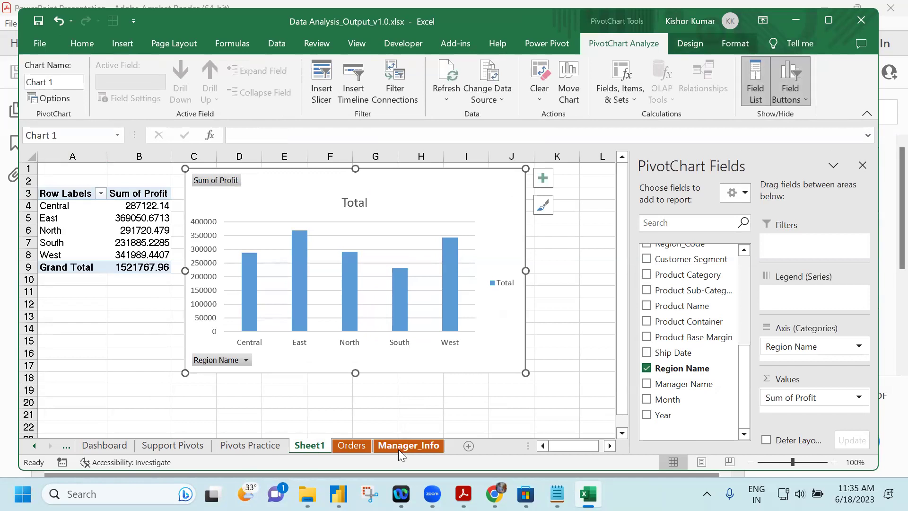
Recheck the region managers on Manager_Info, and compare the regional profits in Sheet1's PivotTable and column chart.
click(398, 449)
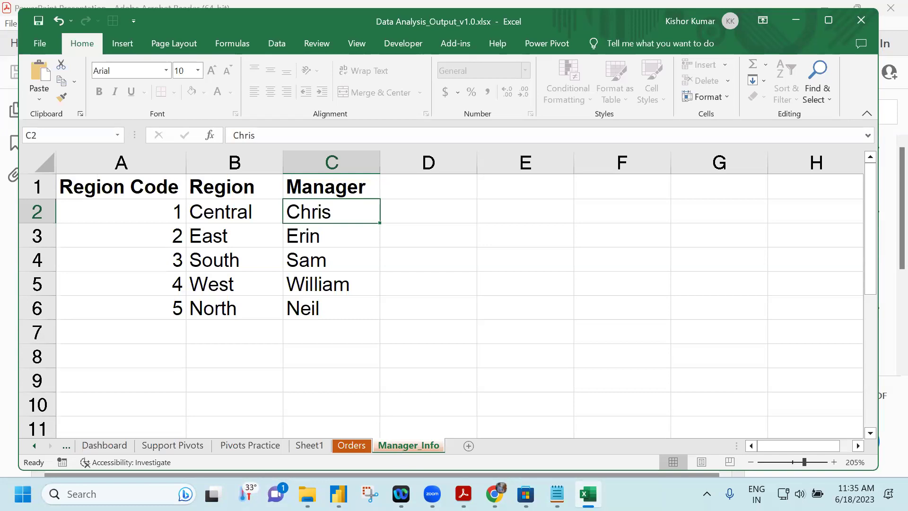
click(308, 446)
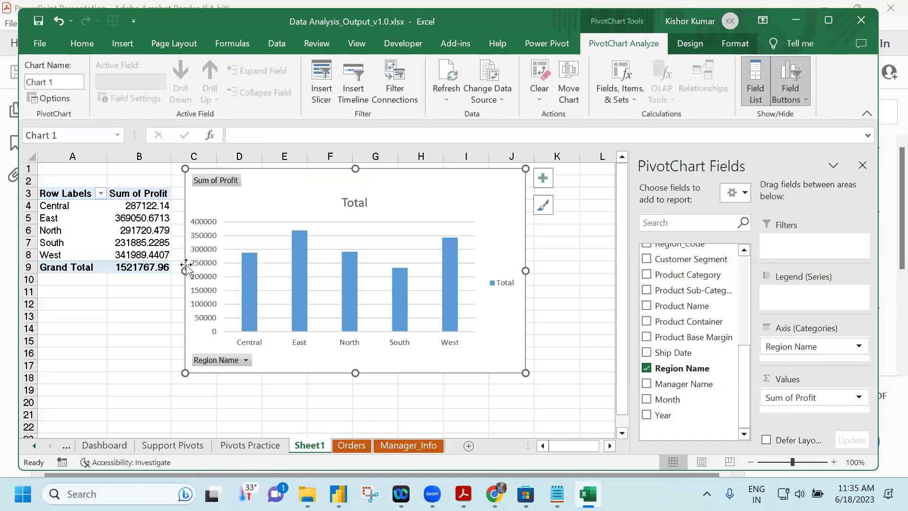
scroll(75, 280, up, 3)
scroll(544, 456, up, 1)
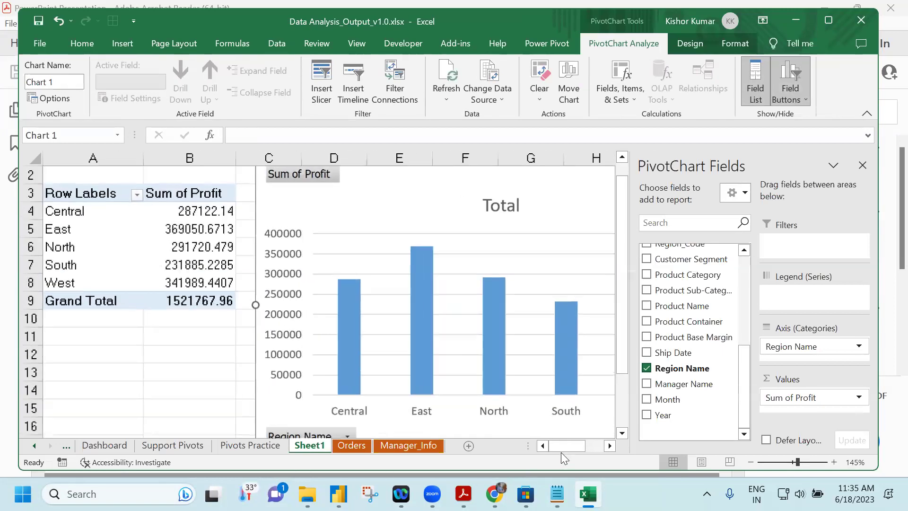
scroll(133, 257, up, 1)
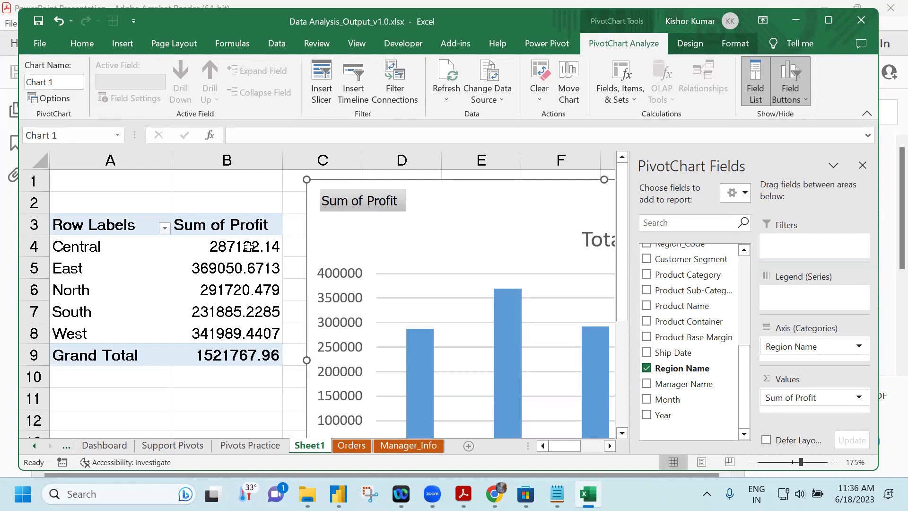
mouse_move(248, 245)
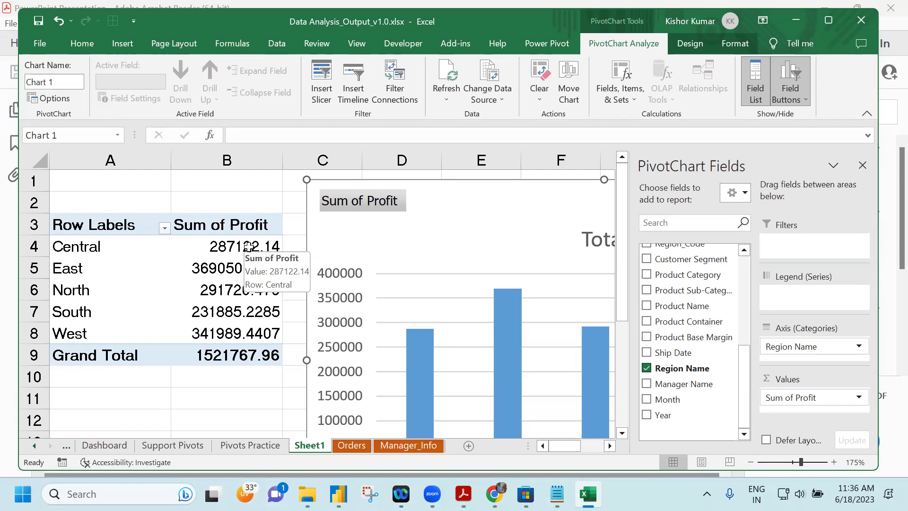
ctrl+scroll(304, 384, down, 3)
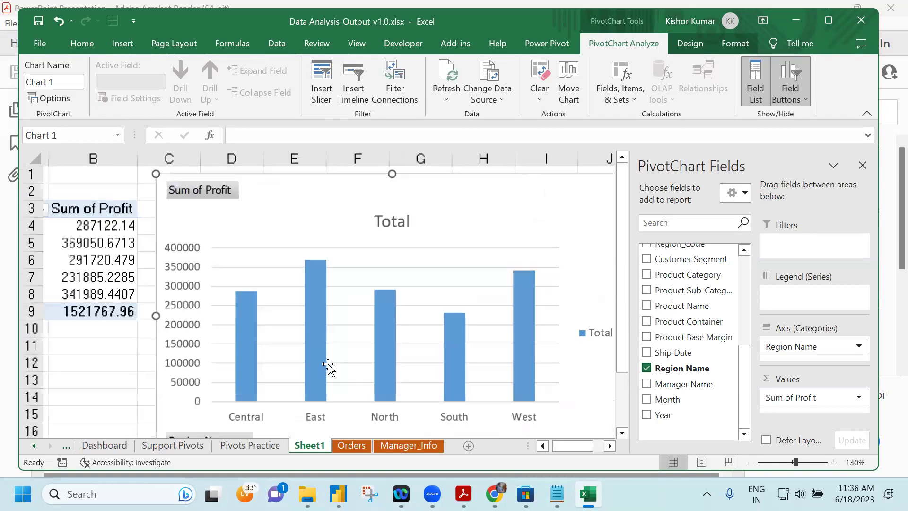
ctrl+scroll(327, 369, down, 2)
mouse_move(343, 271)
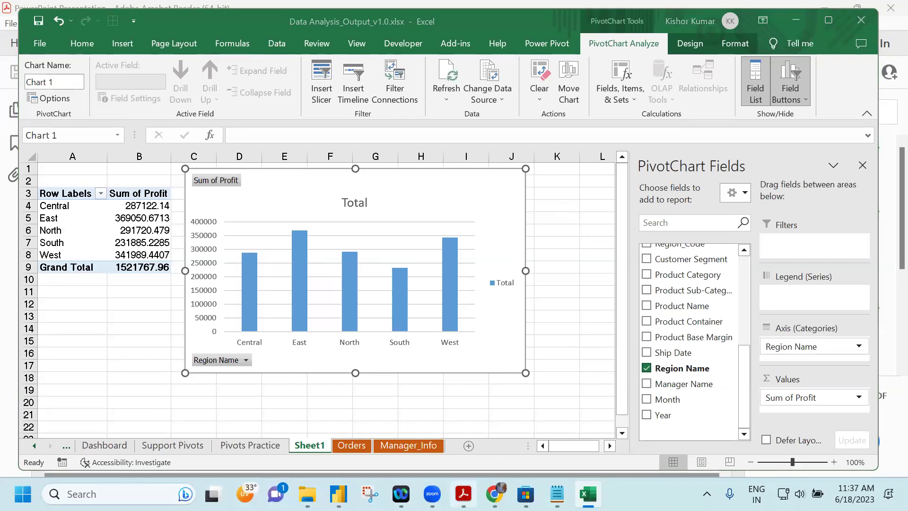
Switch back to the course PDF in Acrobat Reader and review the slides from Data Visualization through Pre-requisites for Power BI.
mouse_move(463, 494)
click(586, 386)
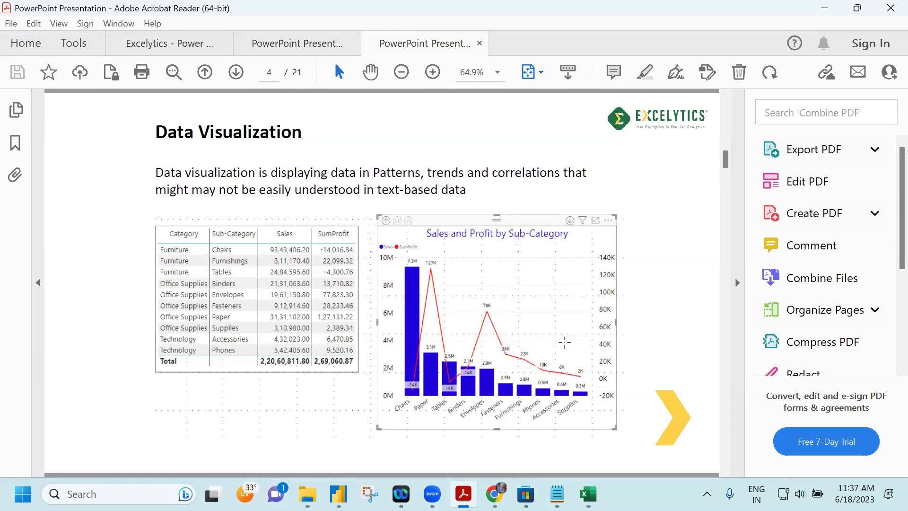
scroll(561, 341, down, 2)
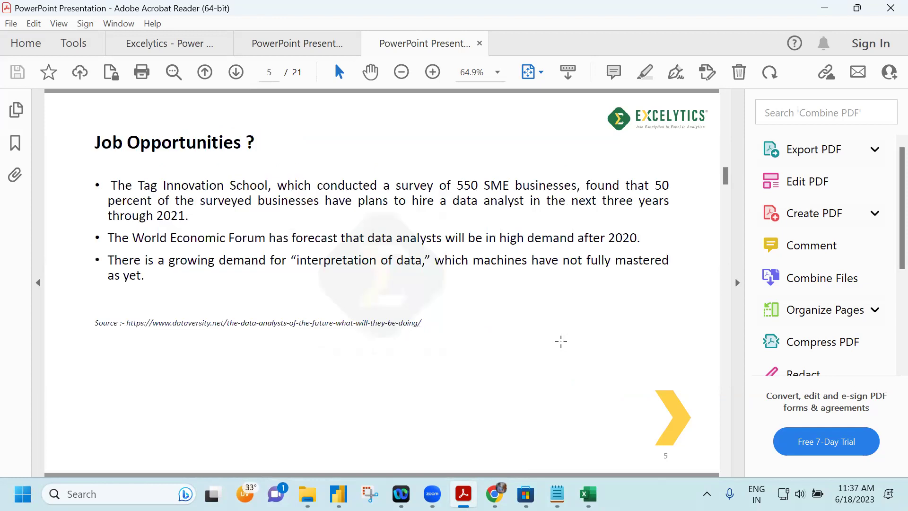
scroll(561, 341, down, 2)
scroll(562, 347, down, 2)
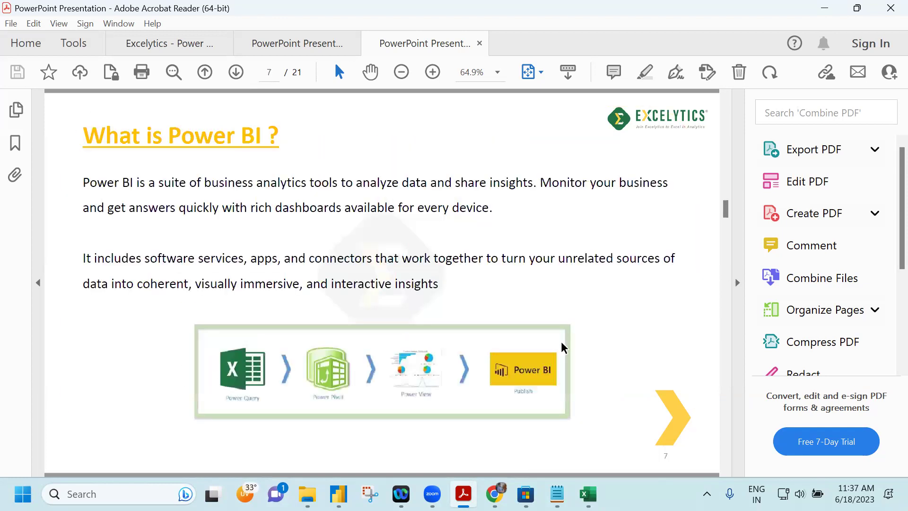
scroll(563, 347, down, 2)
scroll(563, 348, down, 4)
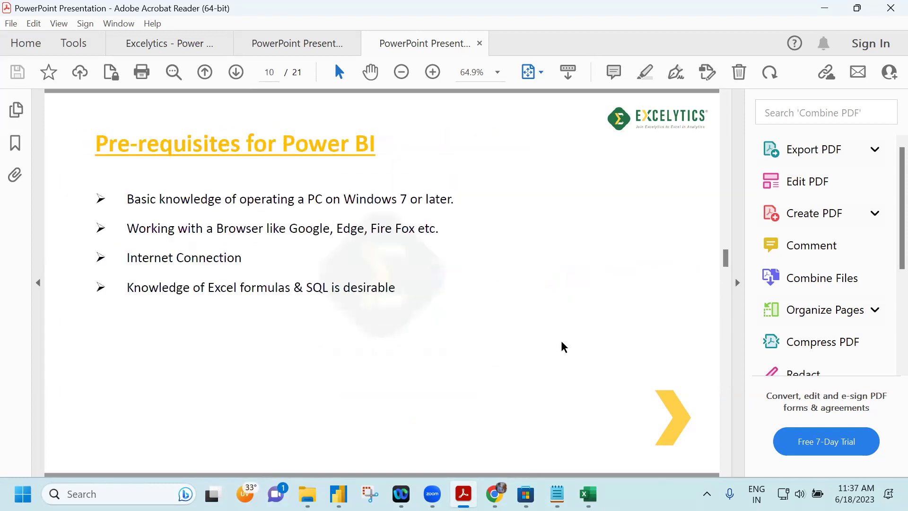
Review the Power BI Vs. Tableau slide, comparing the two tools' monthly pricing, free versions and years of establishment.
scroll(563, 348, up, 2)
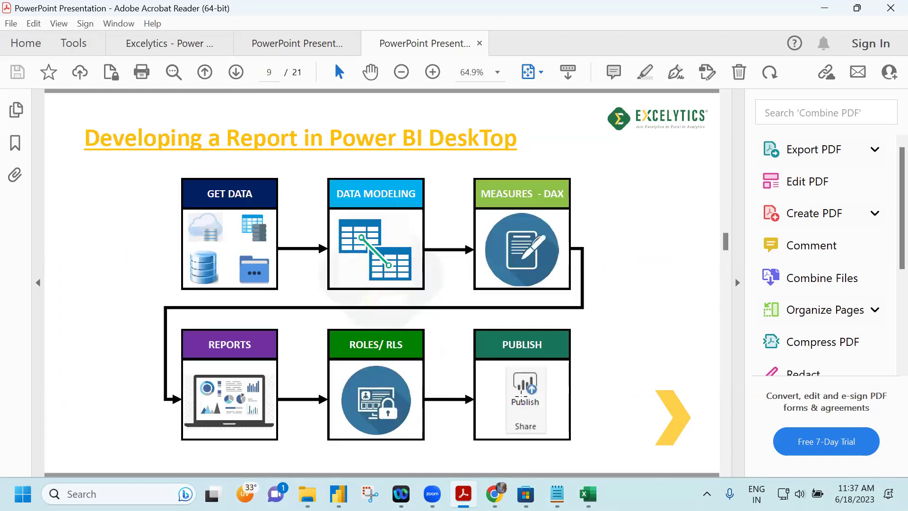
scroll(522, 390, down, 2)
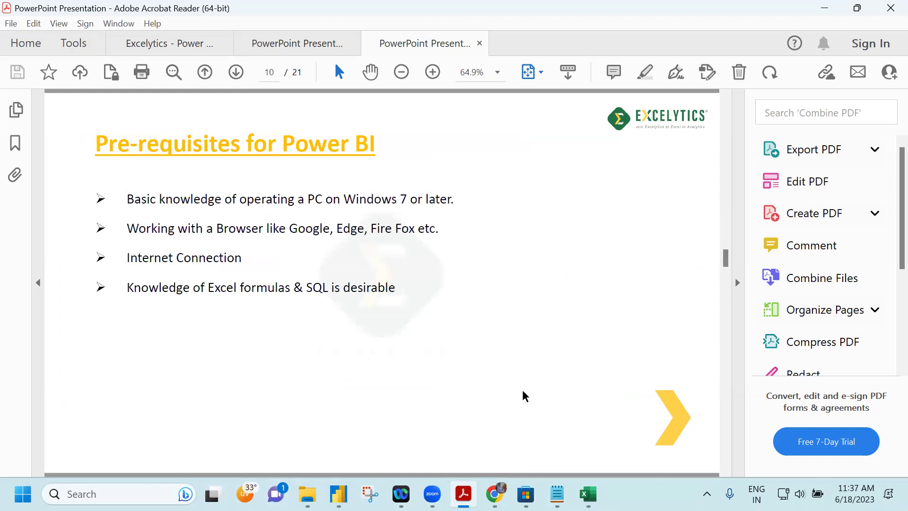
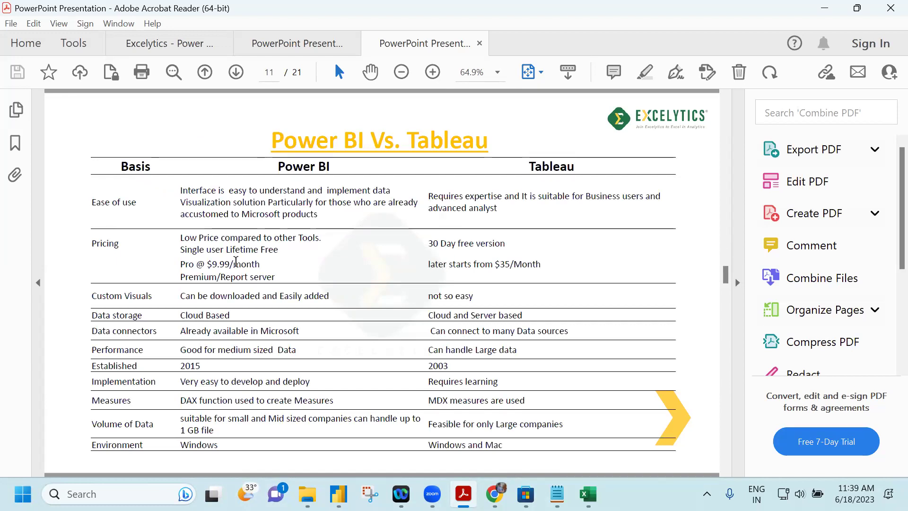
drag(473, 263, 541, 265)
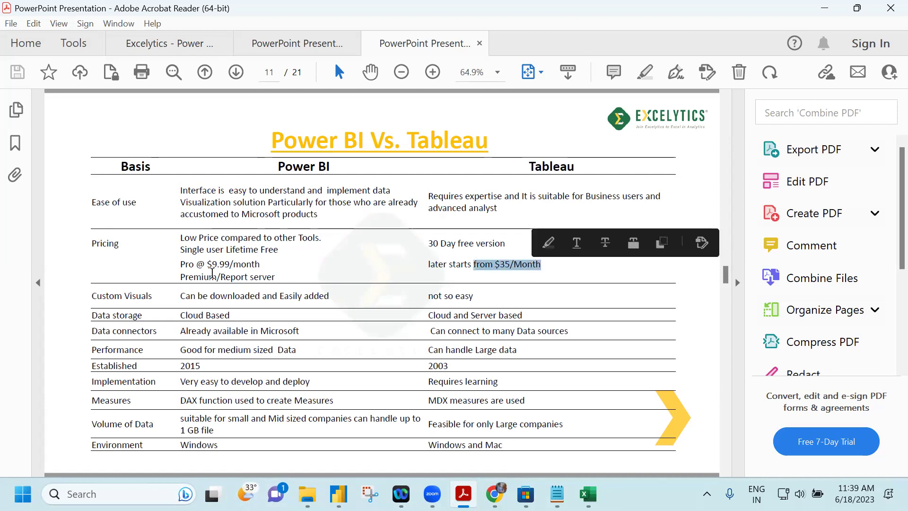
drag(208, 265, 265, 269)
click(289, 262)
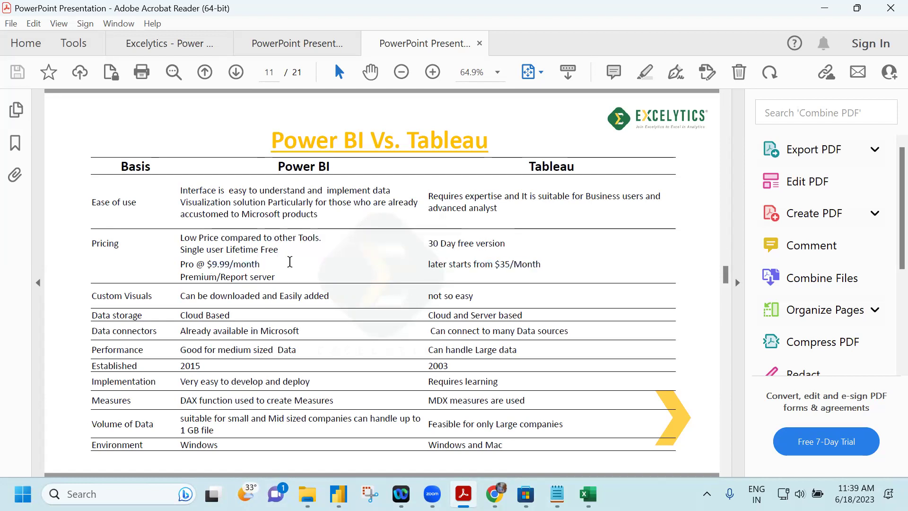
drag(181, 248, 259, 250)
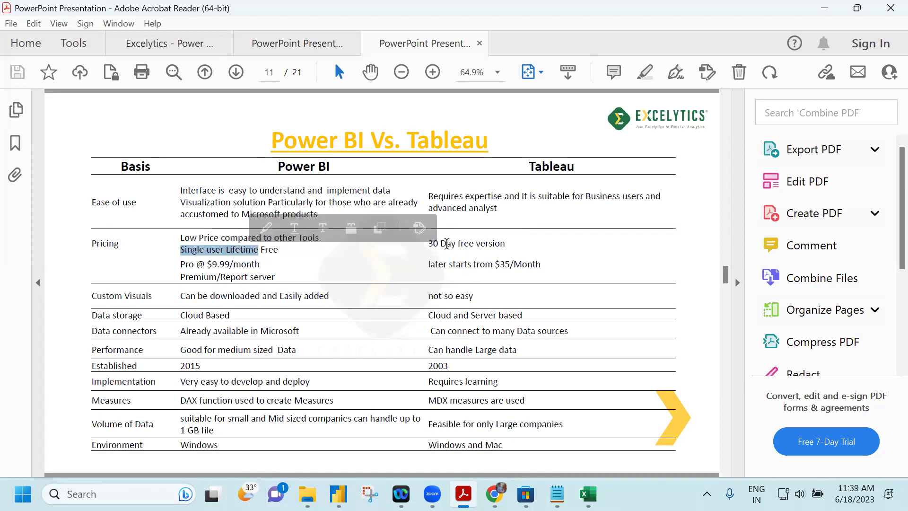
drag(474, 243, 428, 243)
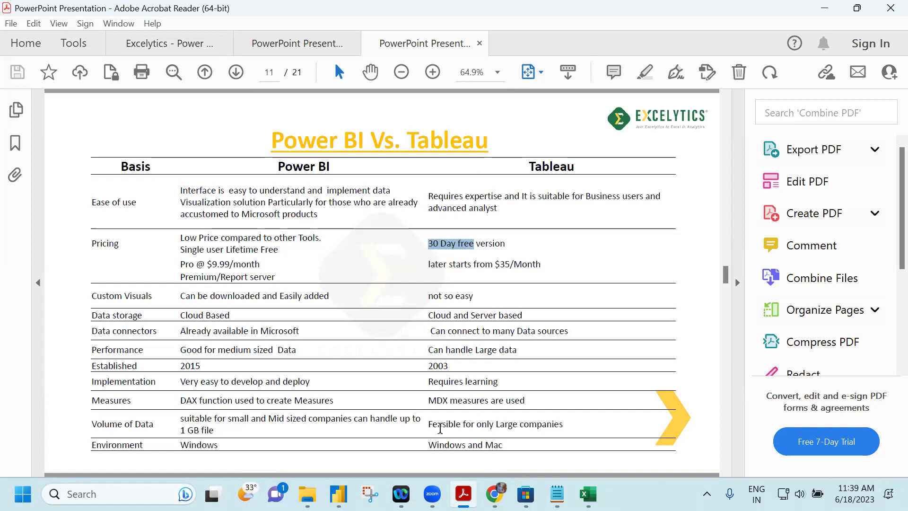
double_click(551, 167)
double_click(438, 365)
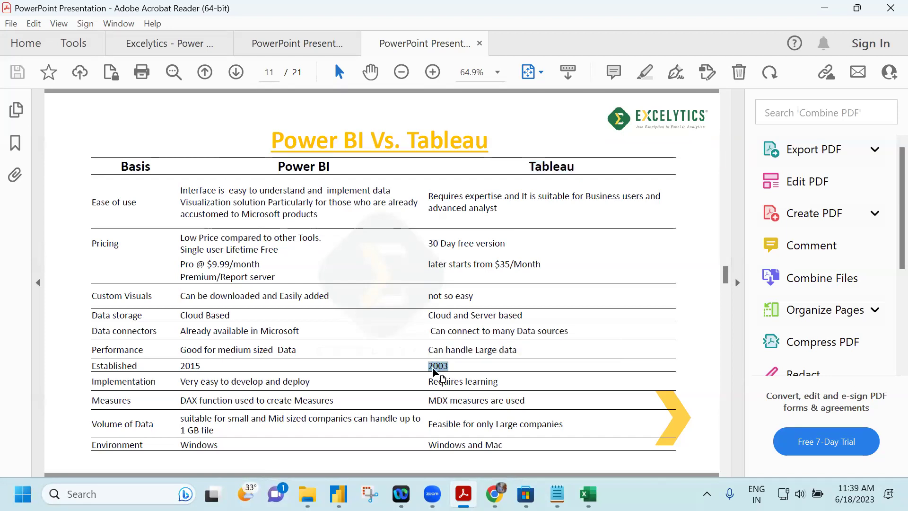
double_click(191, 366)
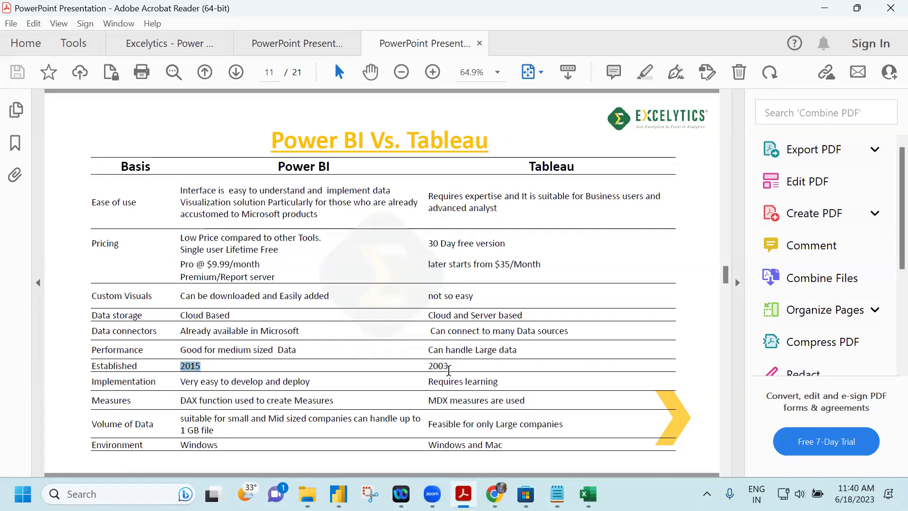
Switch to Power BI Desktop and look over its insert, modeling, view and optimize commands.
click(338, 494)
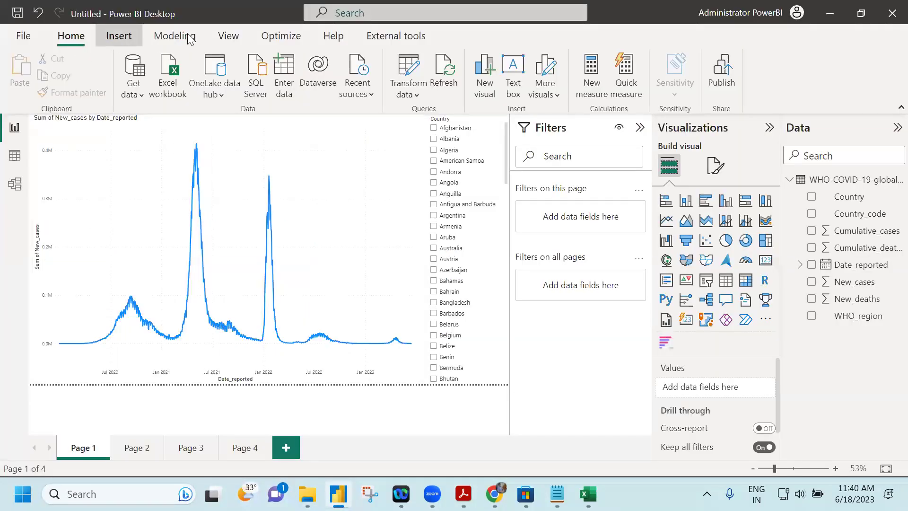
click(119, 36)
click(174, 36)
click(229, 38)
click(281, 36)
click(71, 35)
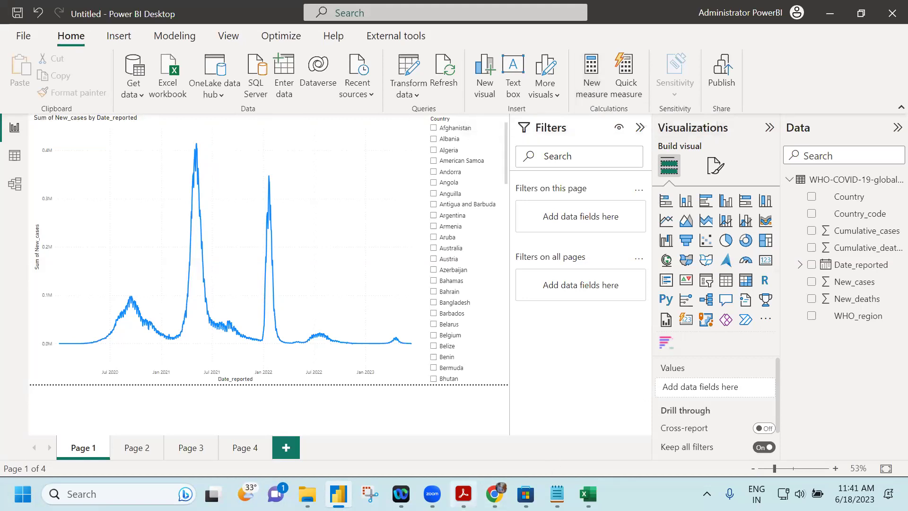
Return to the course PDF and review the Magic Quadrant, marking Microsoft's position, and the slides from Why Power BI to Basic steps in building Power BI.
click(464, 494)
key(alt+Tab)
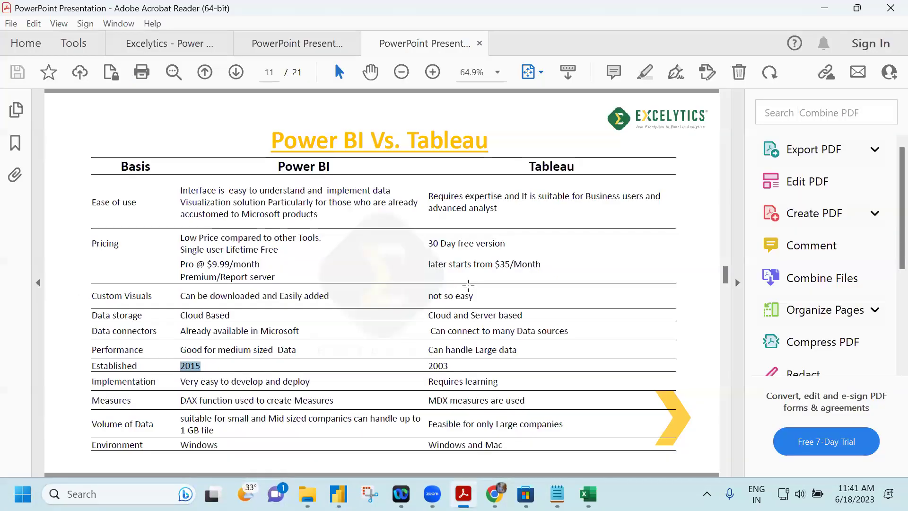
drag(424, 178, 502, 217)
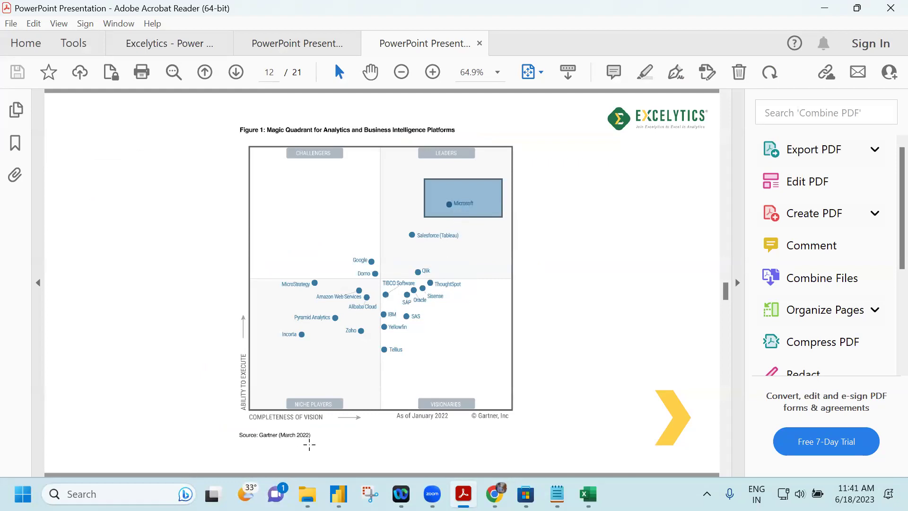
scroll(309, 445, down, 2)
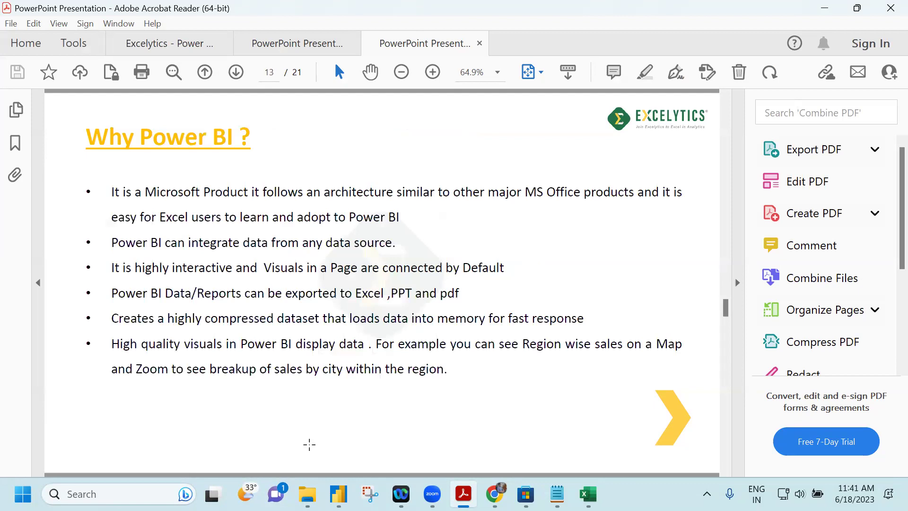
scroll(310, 444, down, 2)
scroll(310, 445, down, 2)
scroll(310, 444, up, 8)
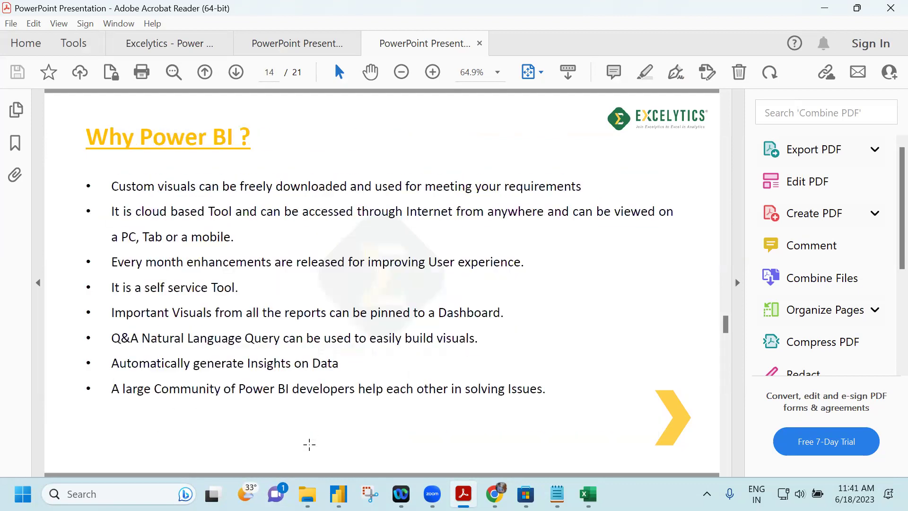
scroll(305, 445, down, 2)
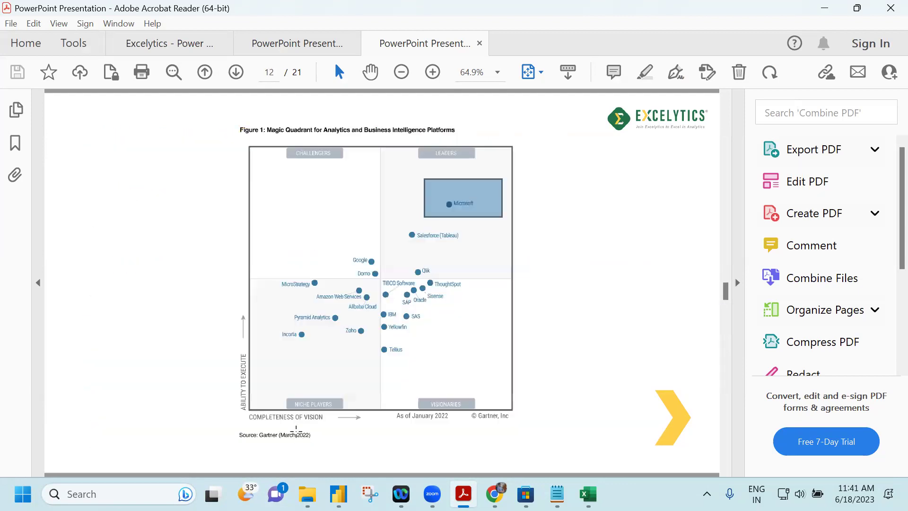
scroll(296, 432, down, 4)
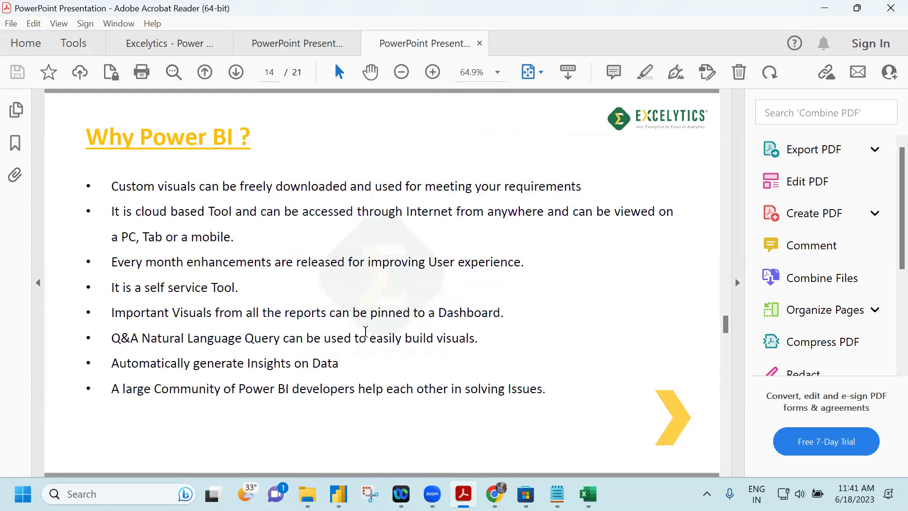
scroll(365, 332, down, 4)
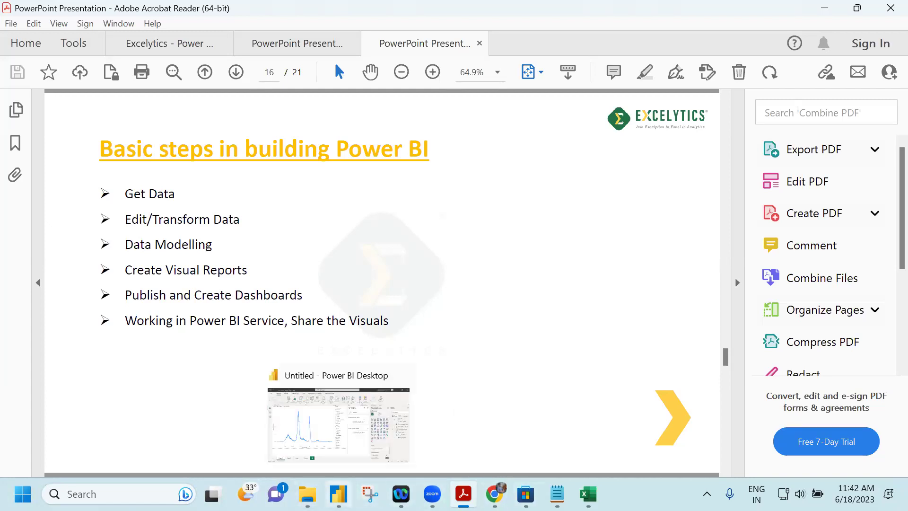
In Power BI Desktop, add a new report page with an enlarged clustered column chart of New_cases by Country.
click(338, 494)
click(246, 447)
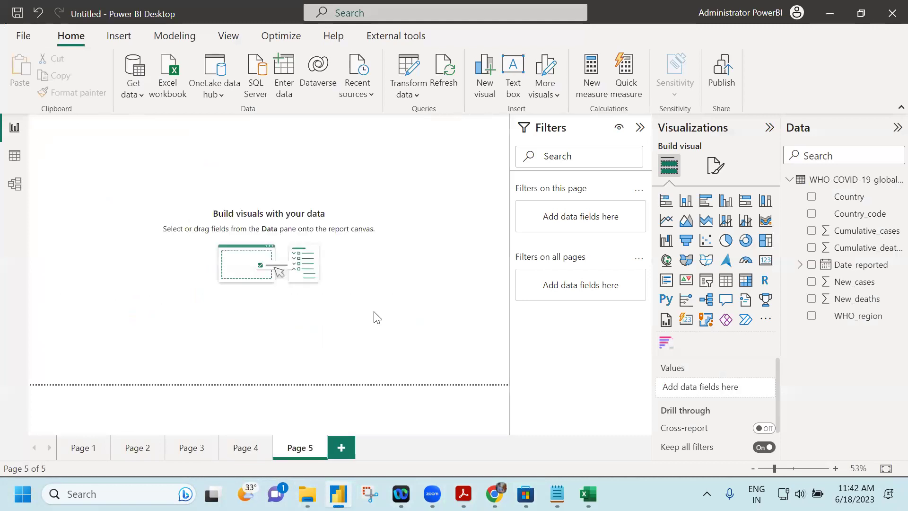
click(725, 200)
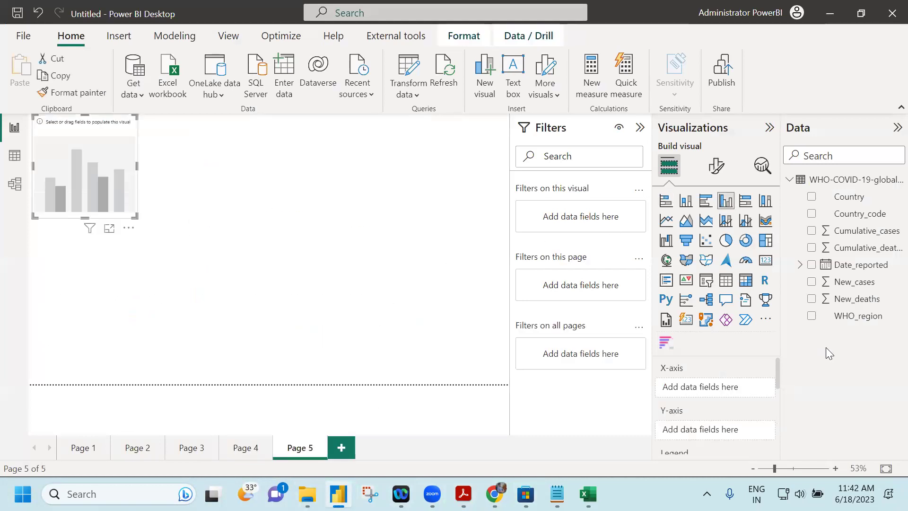
click(811, 197)
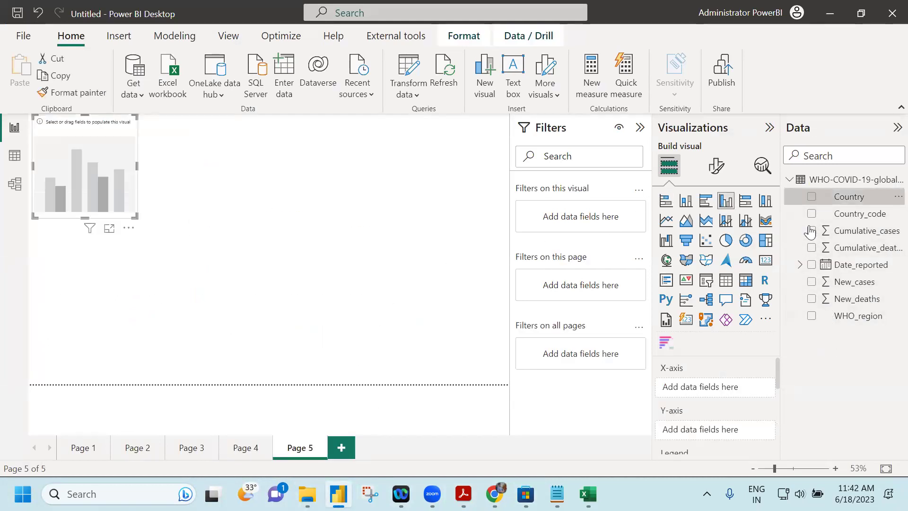
click(812, 282)
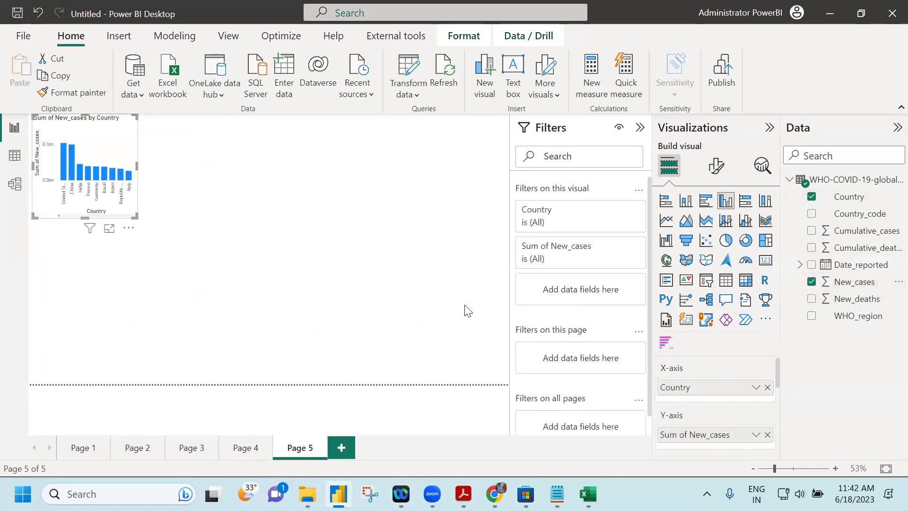
drag(114, 148, 177, 169)
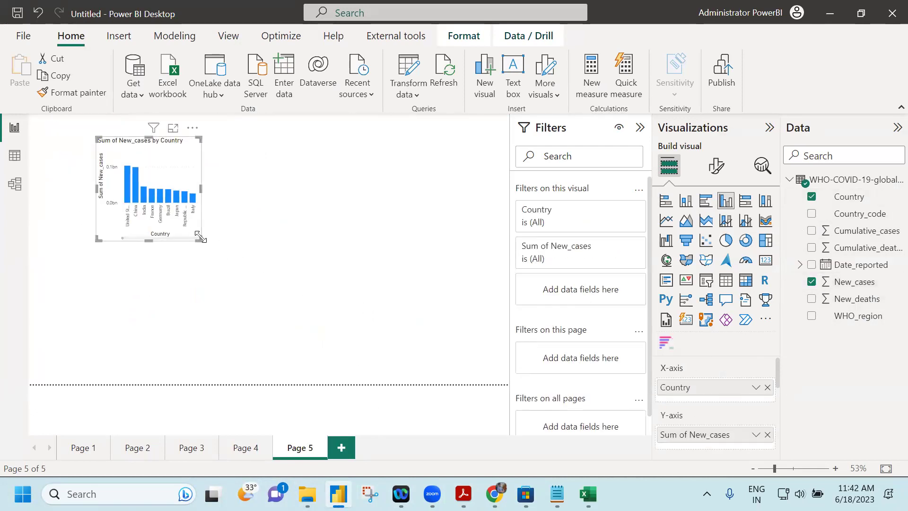
drag(202, 242, 236, 274)
drag(378, 336, 396, 341)
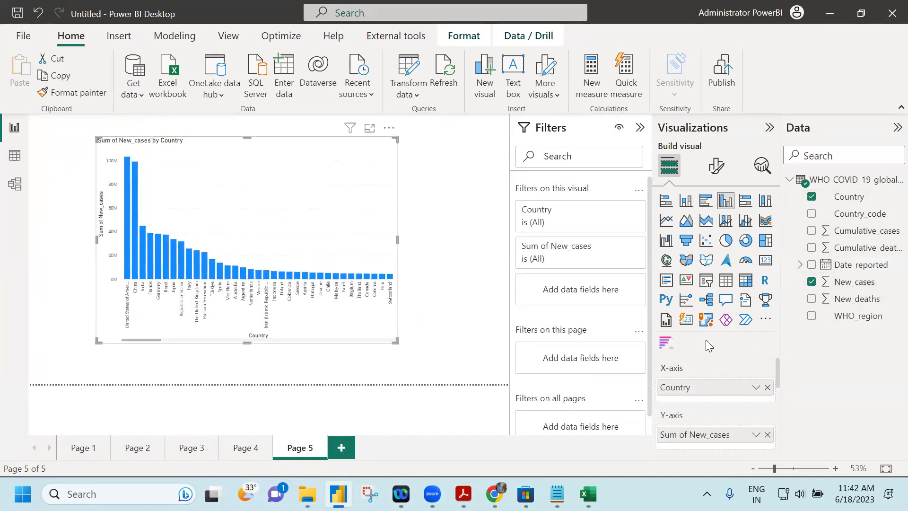
Convert the country column chart into a smart narrative and reduce its height to suit the text.
click(744, 301)
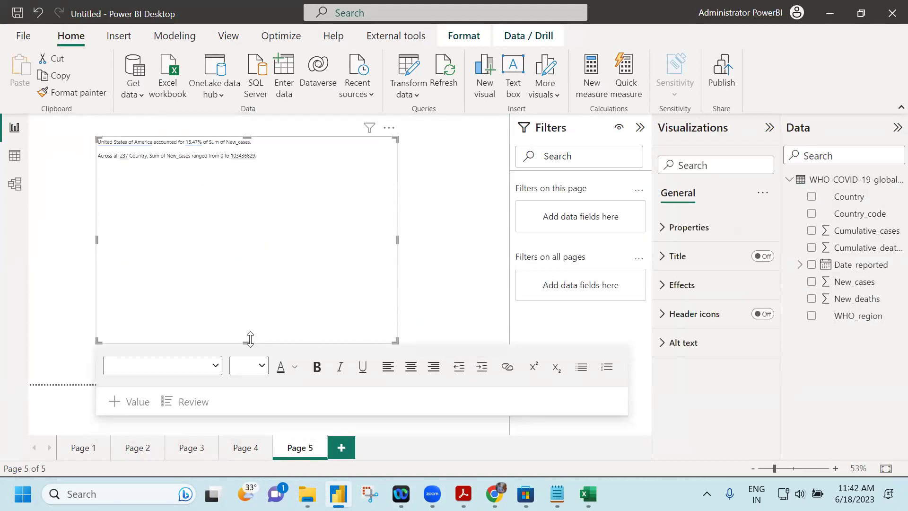
drag(249, 339, 241, 202)
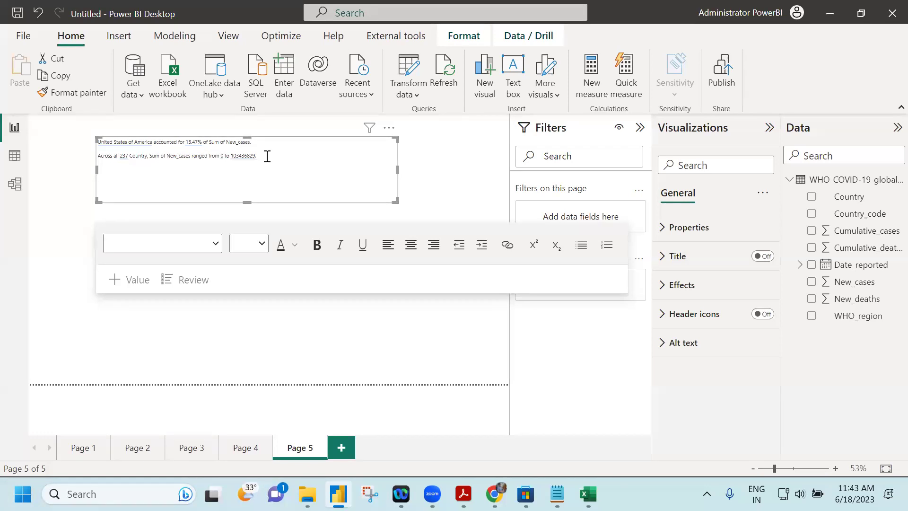
click(339, 157)
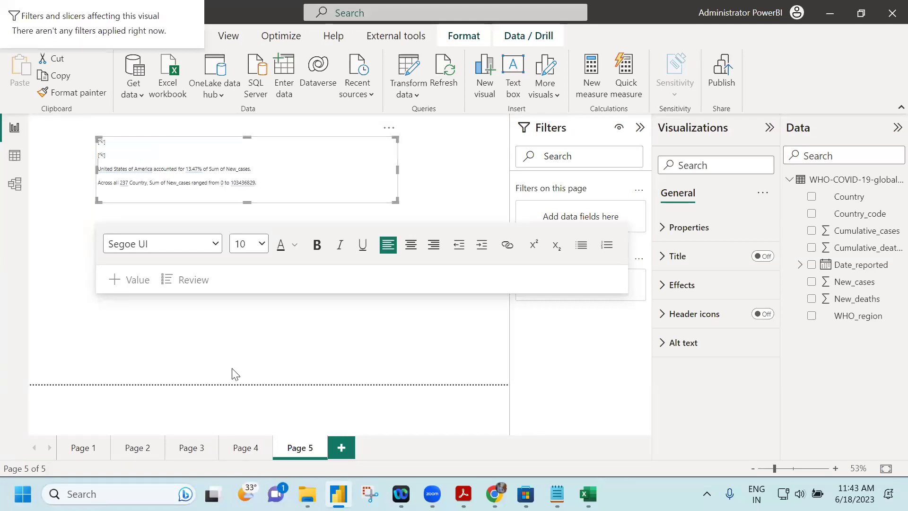
click(244, 361)
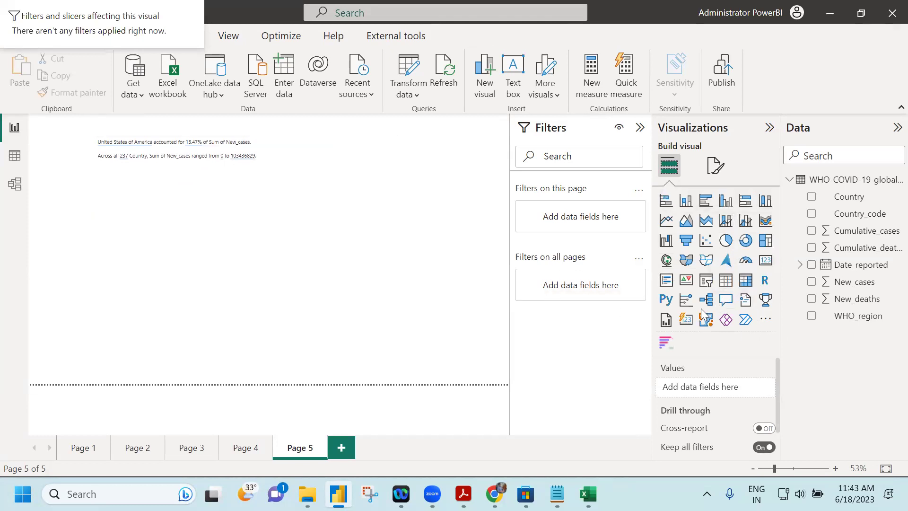
Create a second smart narrative below the first from a clustered column chart of New_cases by WHO_region, and widen it.
click(726, 202)
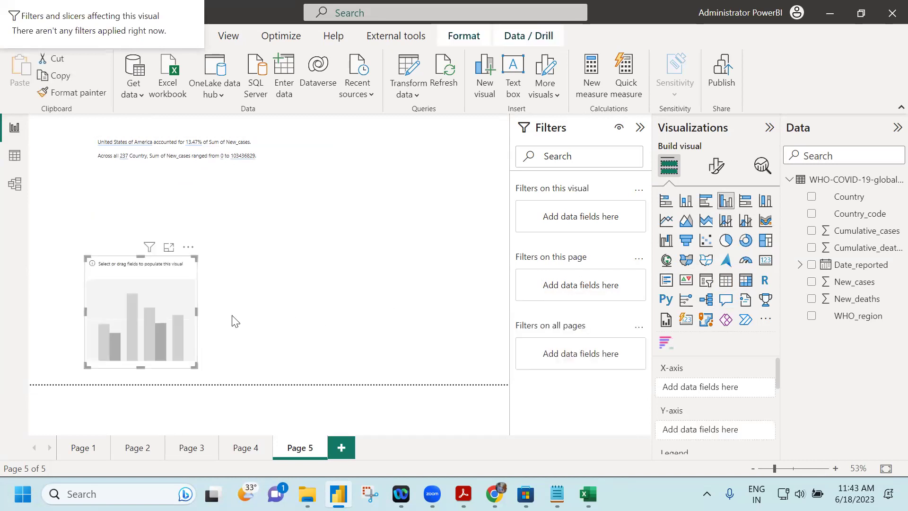
click(812, 316)
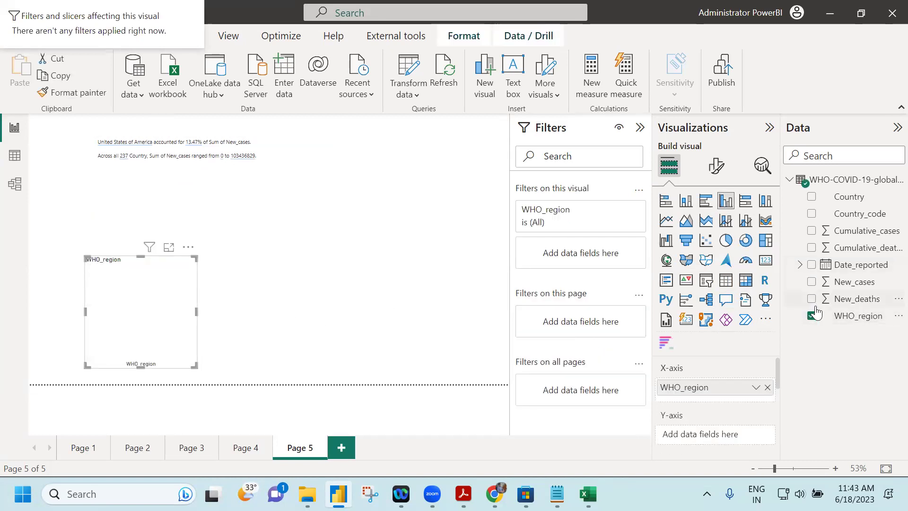
click(812, 282)
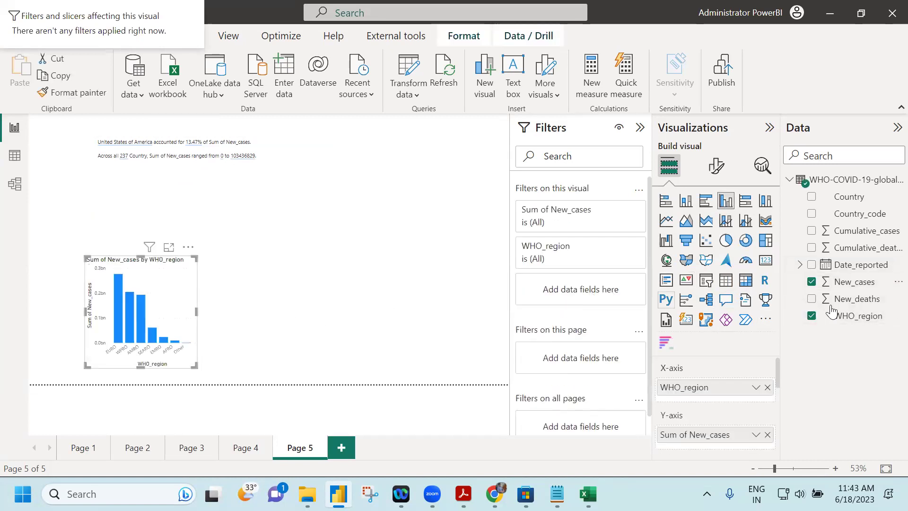
click(749, 305)
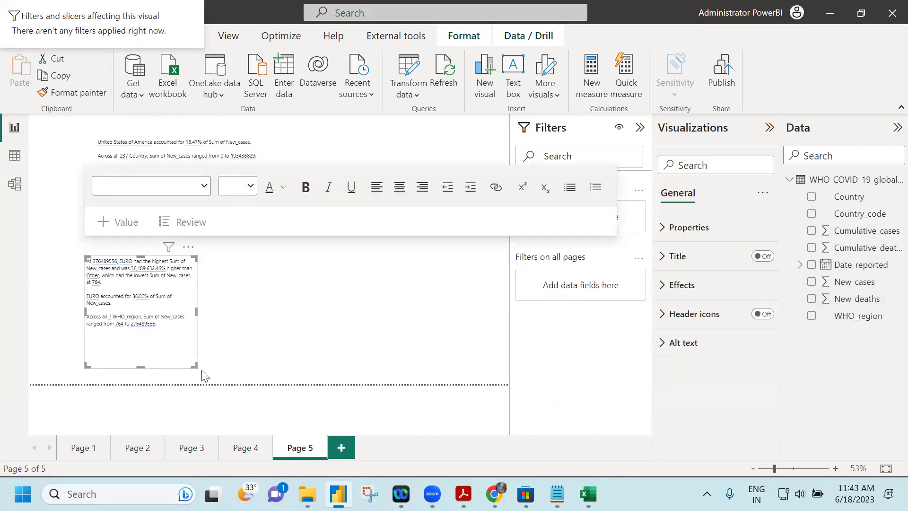
drag(195, 365, 371, 366)
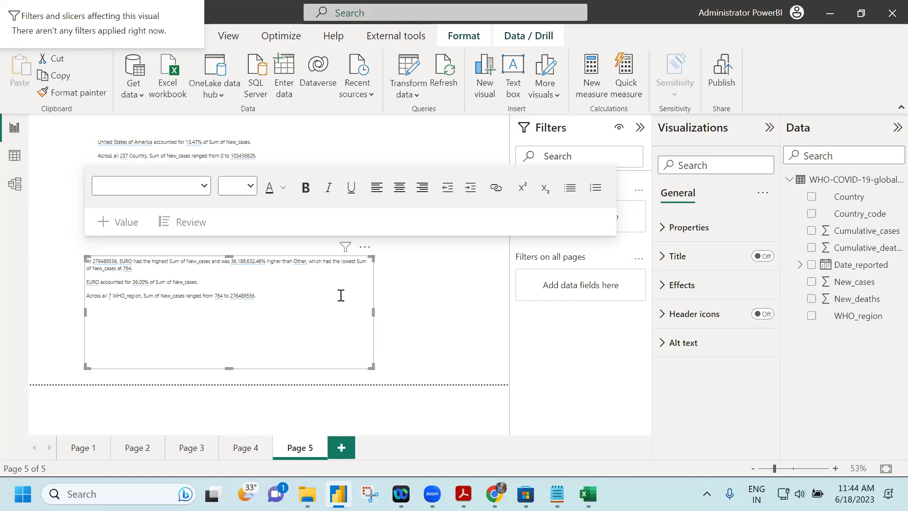
click(407, 282)
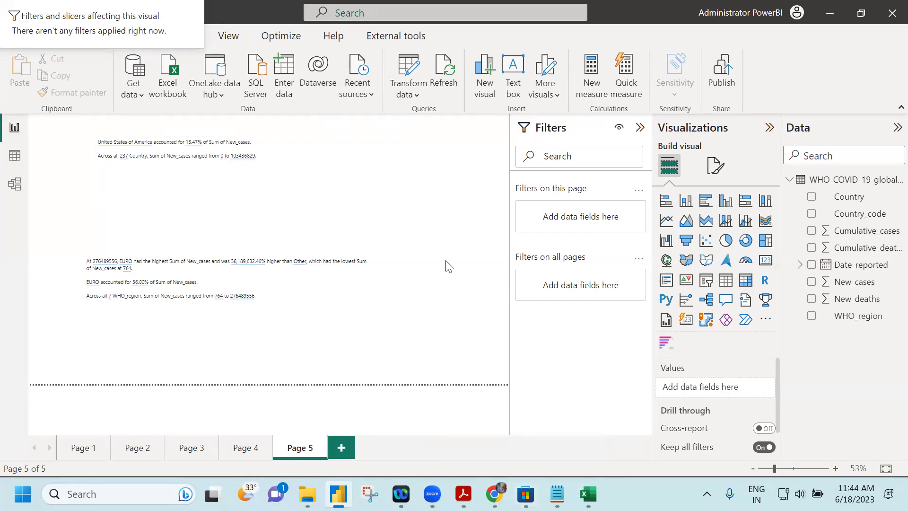
mouse_move(463, 494)
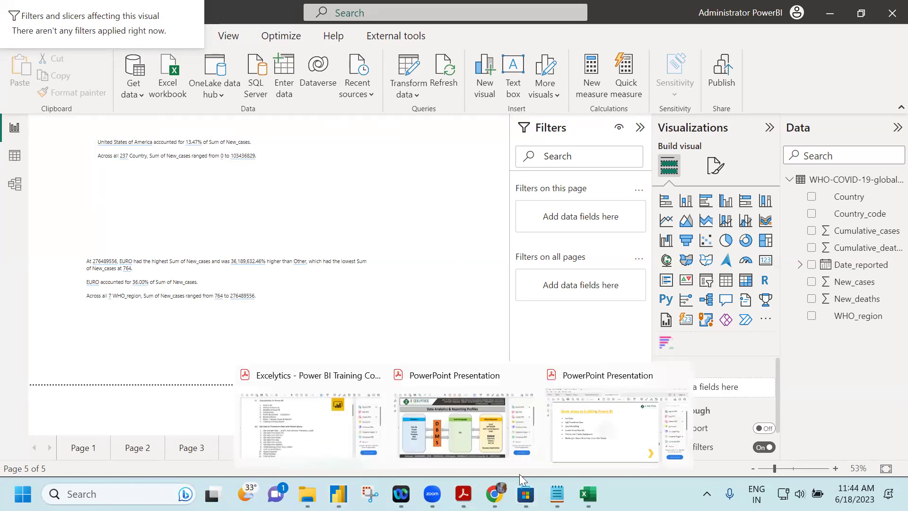
Return to the course PDF and review the slides on Get data, Data Modelling, Relationships between Data and Basic steps in building Power BI.
click(589, 432)
scroll(506, 251, down, 1)
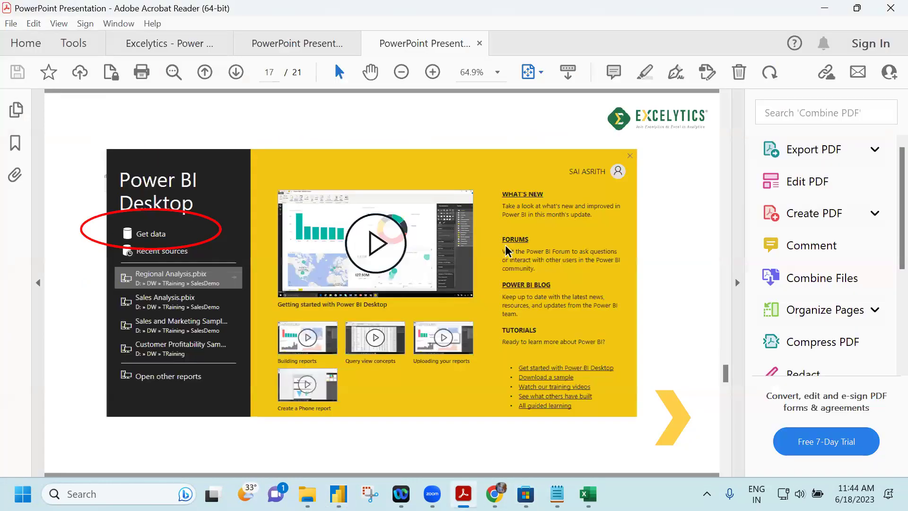
scroll(506, 250, down, 3)
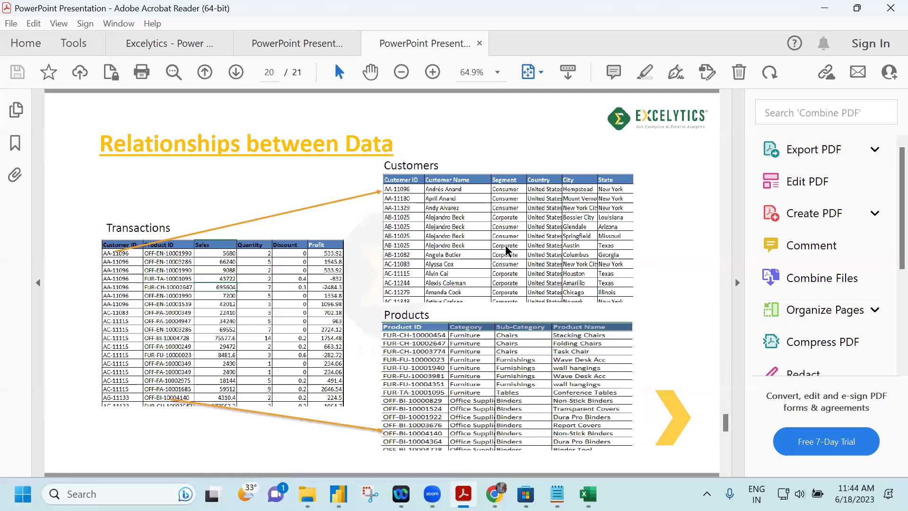
scroll(506, 250, down, 1)
scroll(506, 250, up, 1)
scroll(357, 354, up, 1)
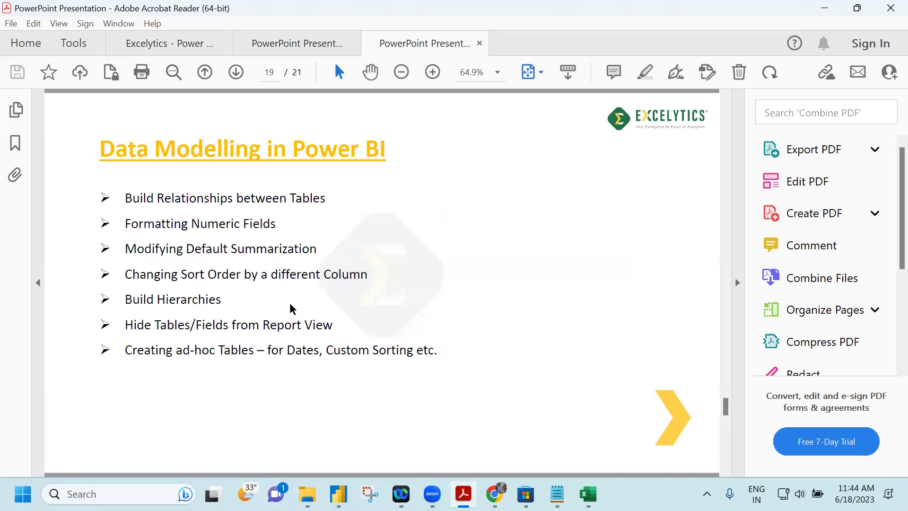
scroll(292, 308, up, 3)
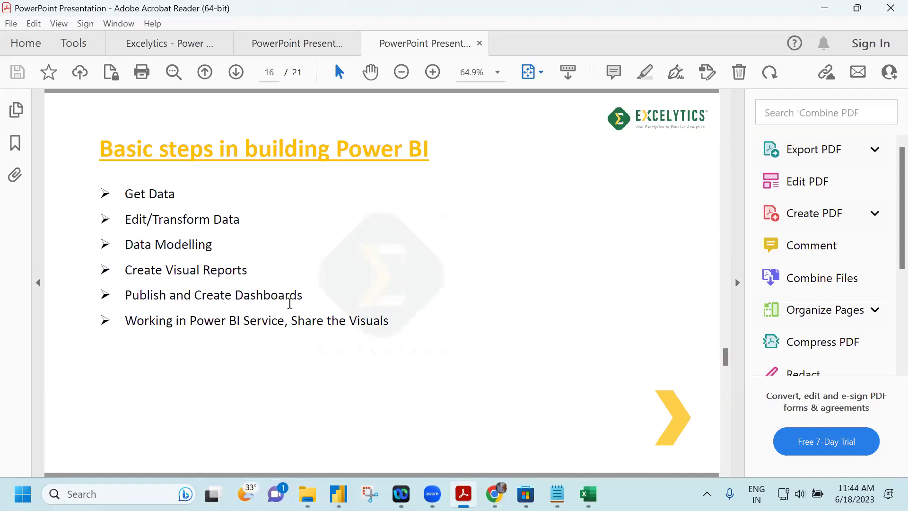
Switch to Power BI Service in Chrome and open the Covid Cases Dashboard_v1.00 report from the B00439 workspace.
mouse_move(588, 494)
click(495, 493)
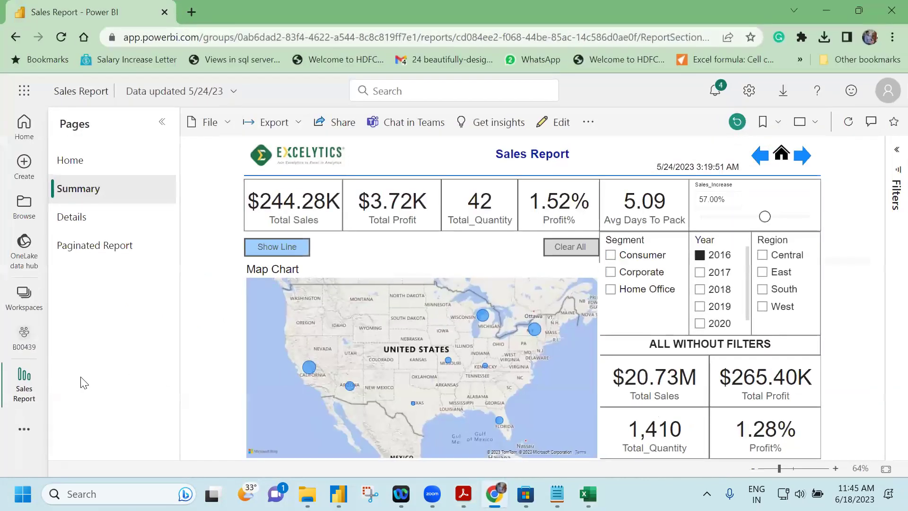
click(25, 337)
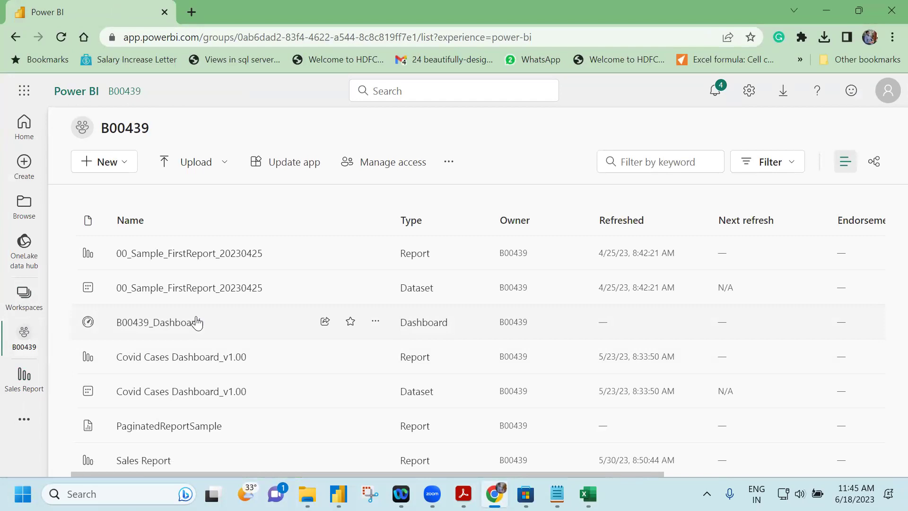
scroll(198, 321, down, 3)
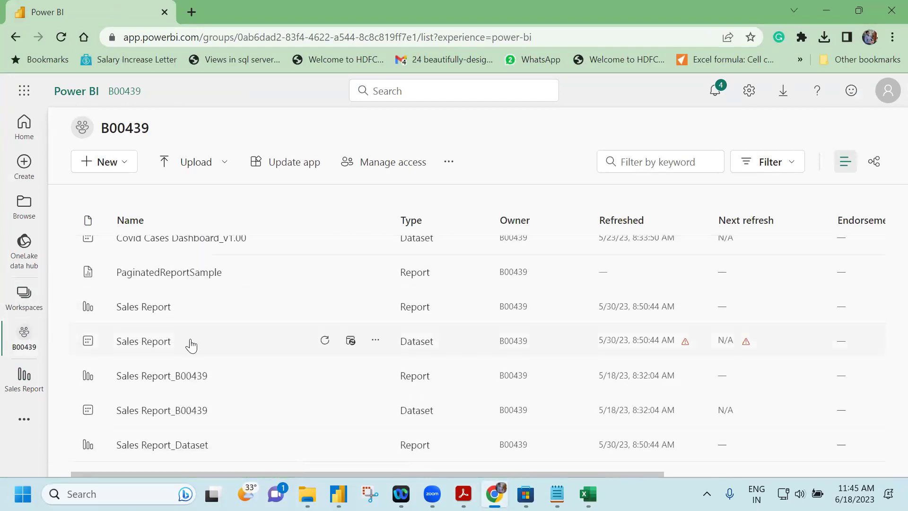
scroll(189, 345, up, 1)
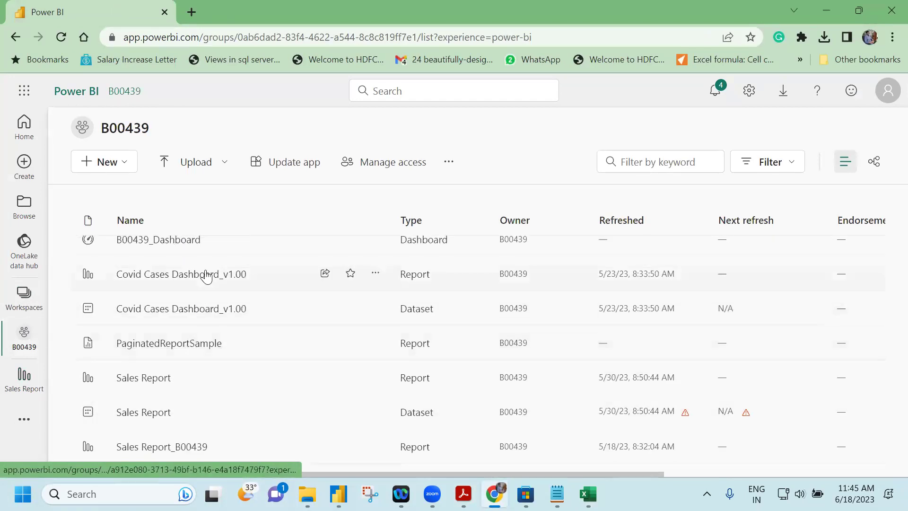
scroll(186, 315, down, 1)
scroll(182, 314, up, 3)
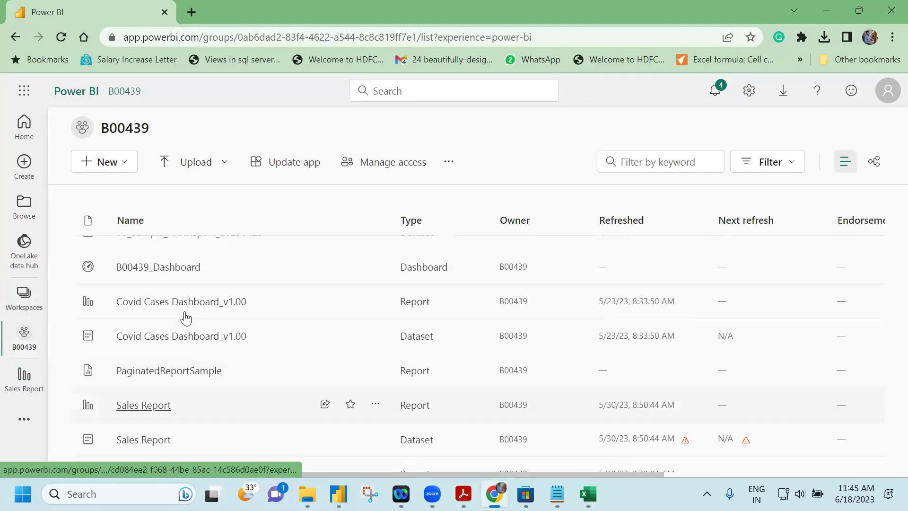
click(188, 361)
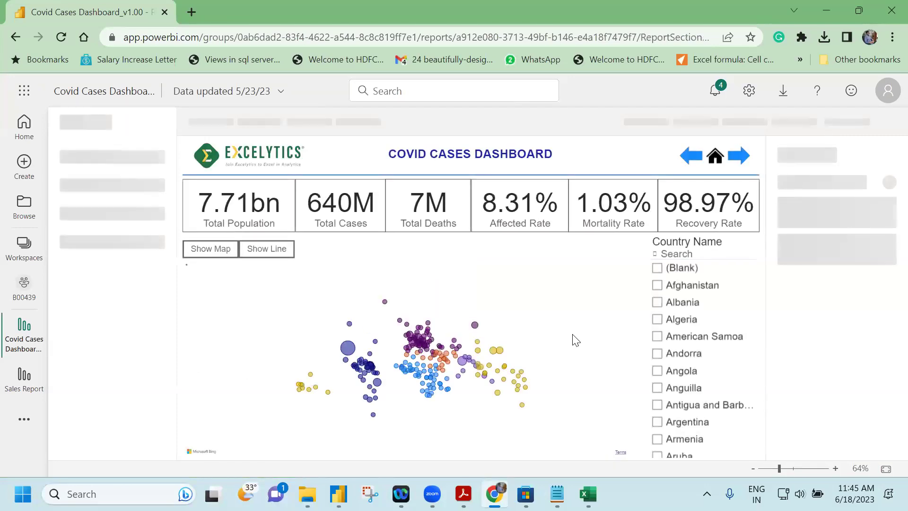
Show the line chart of Total Cases on the Summary page and filter the page to a single country.
click(265, 249)
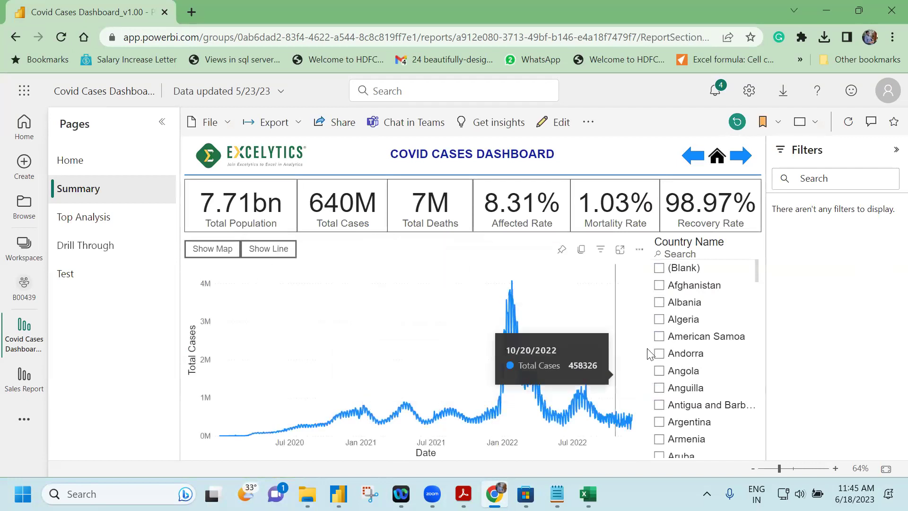
scroll(654, 368, down, 3)
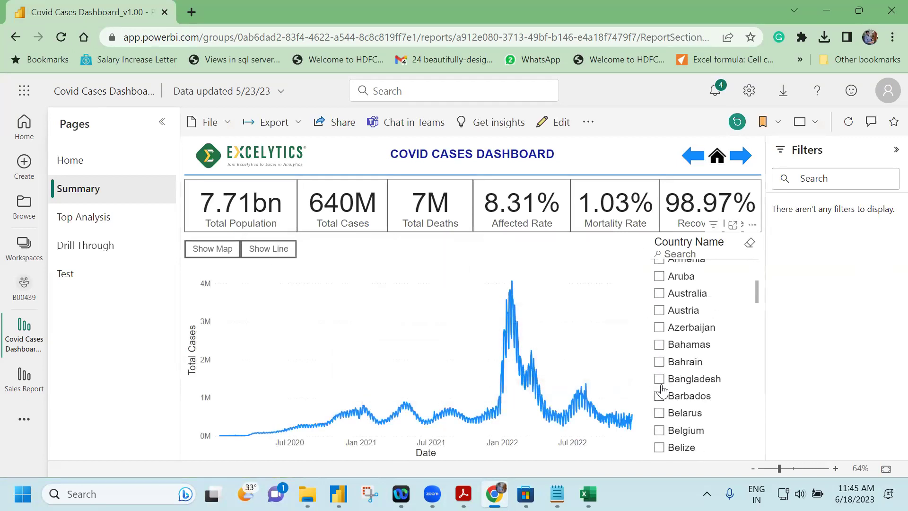
scroll(663, 391, down, 3)
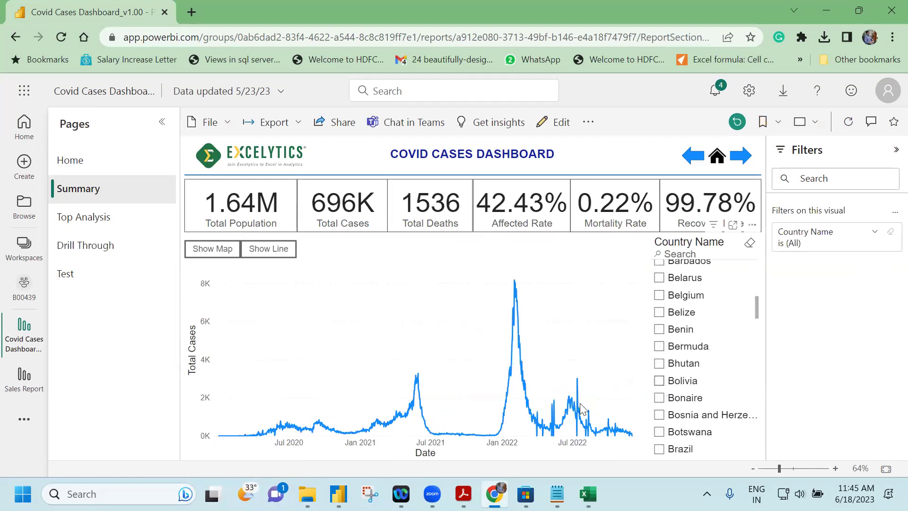
mouse_move(308, 494)
click(370, 434)
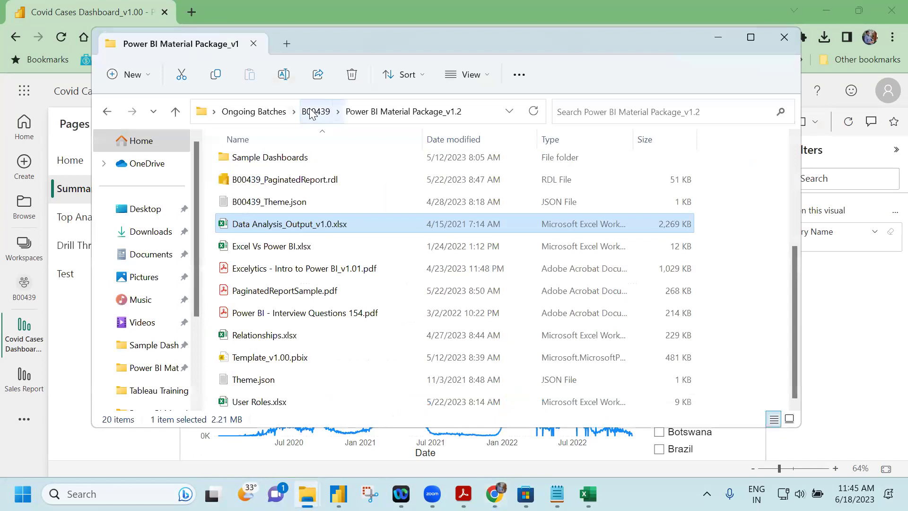
click(718, 38)
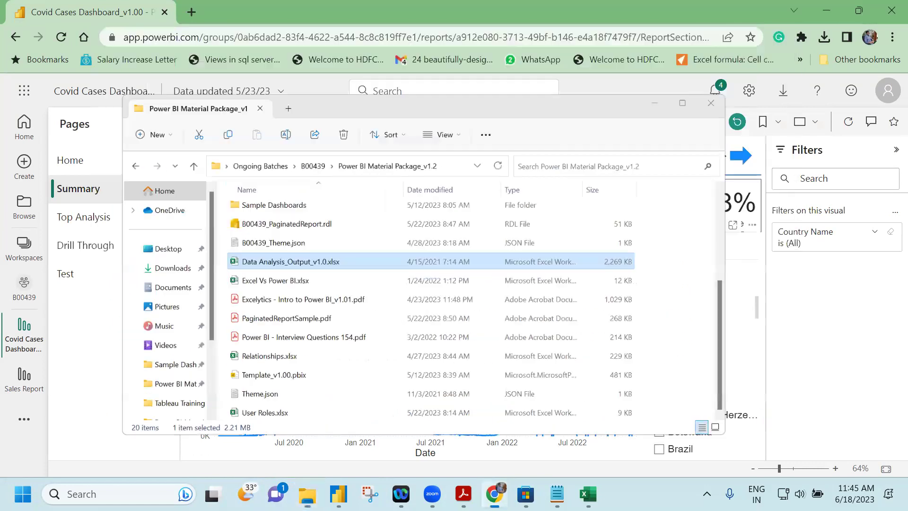